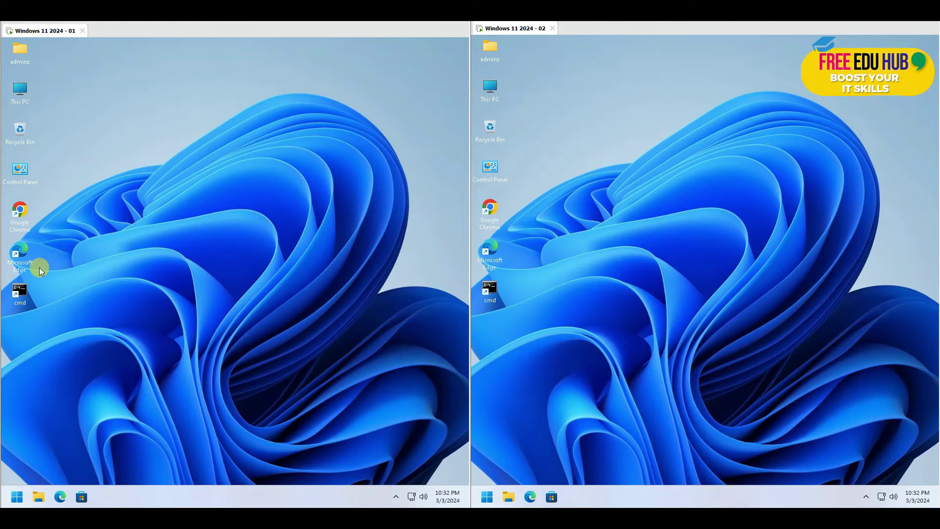
Step: Open Control Panel on both virtual machines and check the Windows Defender Firewall on/off settings for private and public networks on Windows 11 2024 - 01
{"action": "double_click", "coordinate": [34, 175]}
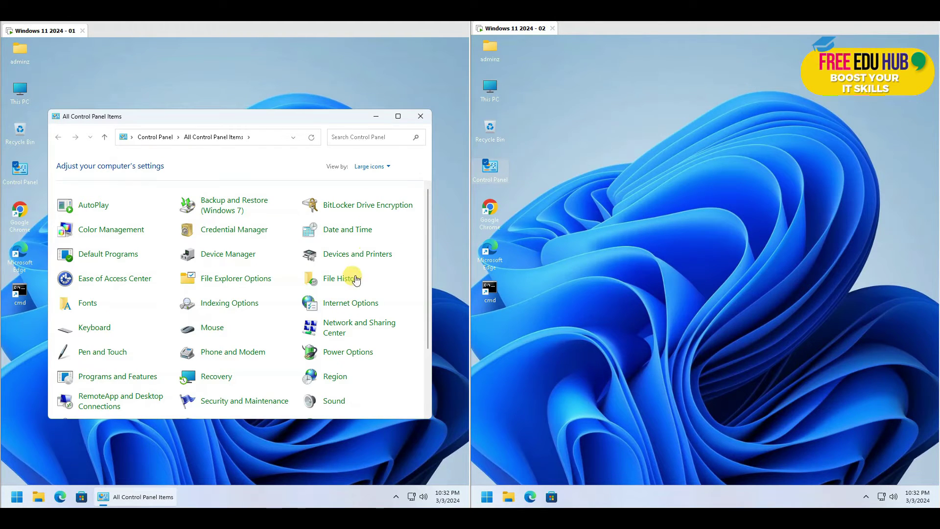
{"action": "double_click", "coordinate": [495, 174]}
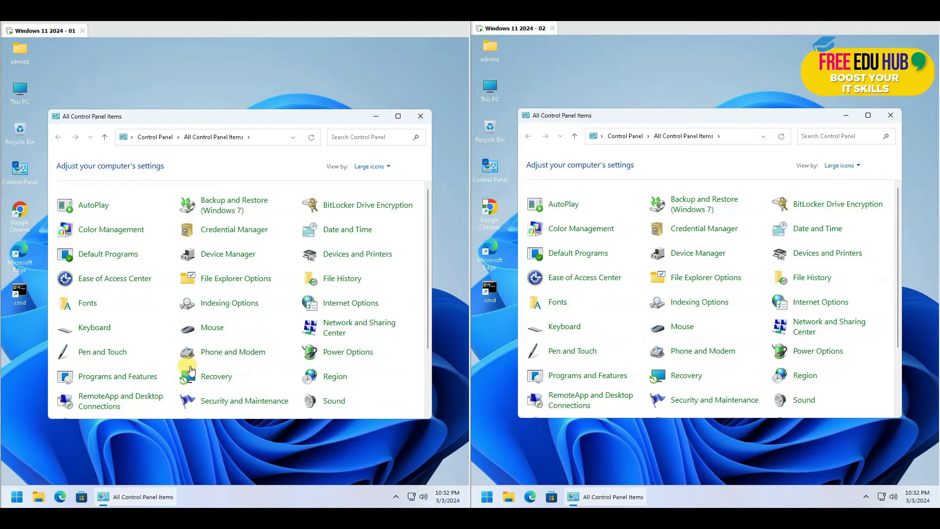
{"action": "scroll", "coordinate": [424, 255], "scroll_direction": "down", "scroll_amount": 3}
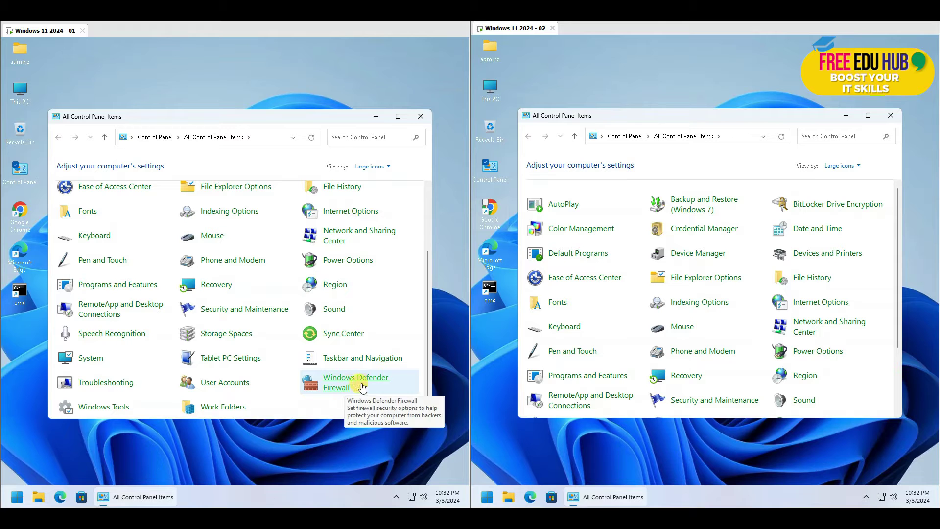
{"action": "left_click", "coordinate": [349, 380]}
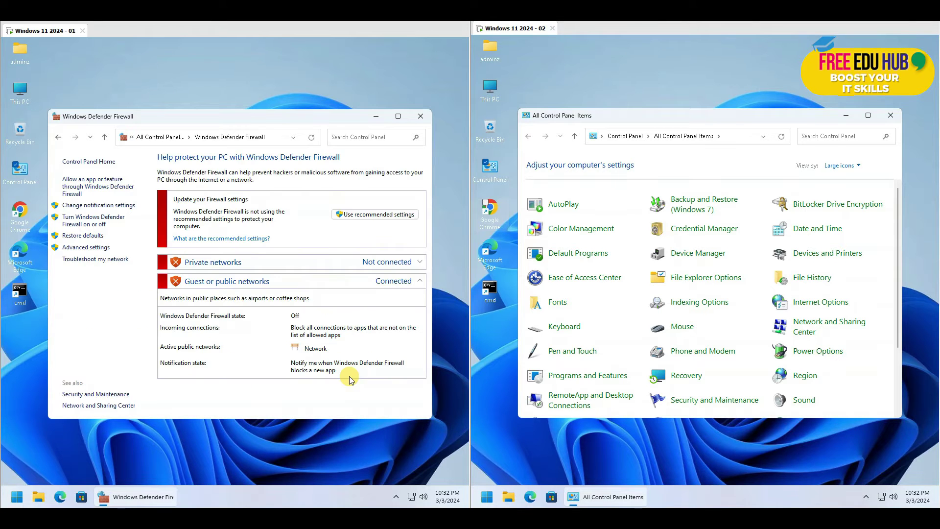
{"action": "left_click", "coordinate": [91, 222]}
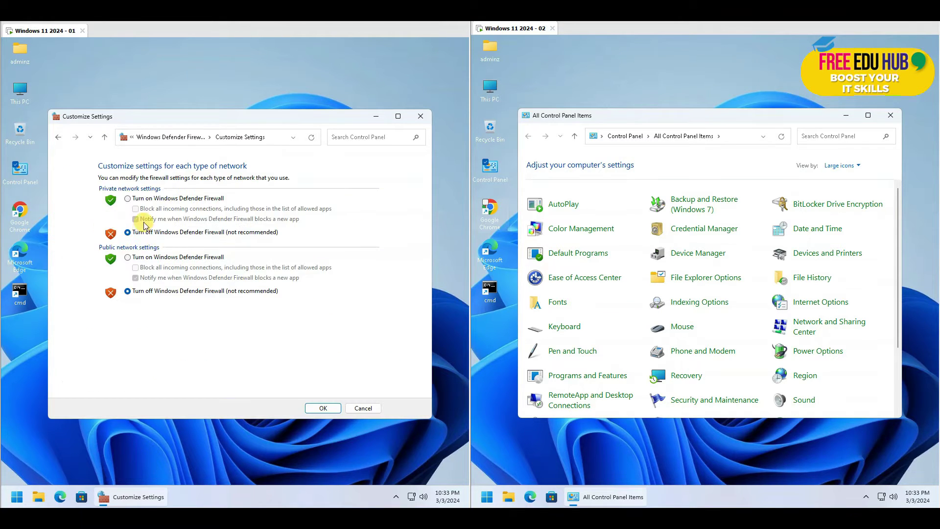
{"action": "left_click", "coordinate": [323, 408]}
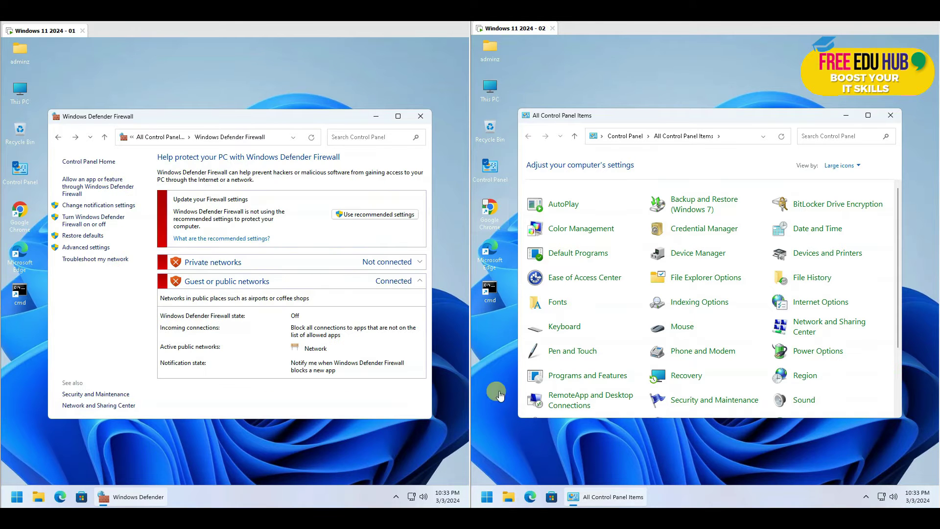
{"action": "left_click", "coordinate": [421, 116]}
Step: Check the Windows Defender Firewall status on the Windows 11 2024 - 02 machine, and close its Control Panel
{"action": "double_click", "coordinate": [782, 117]}
{"action": "left_click", "coordinate": [782, 123]}
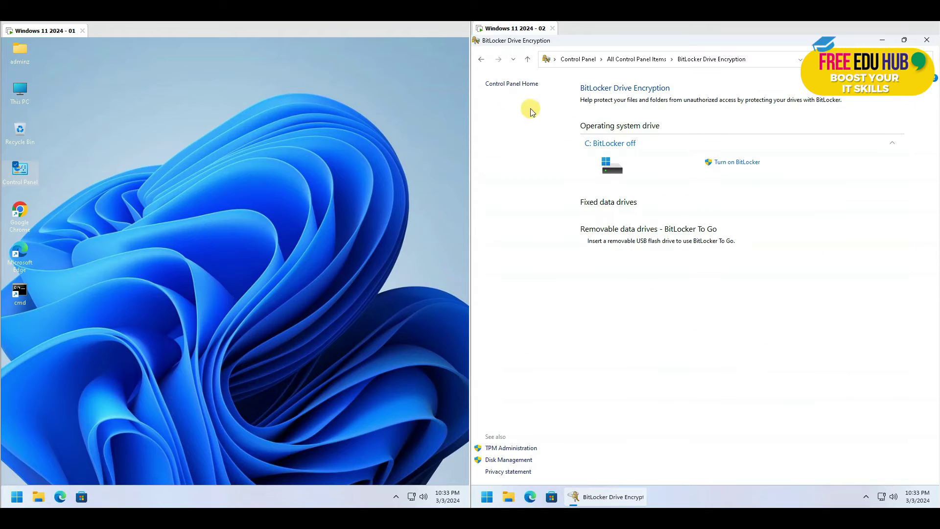
{"action": "left_click", "coordinate": [481, 58]}
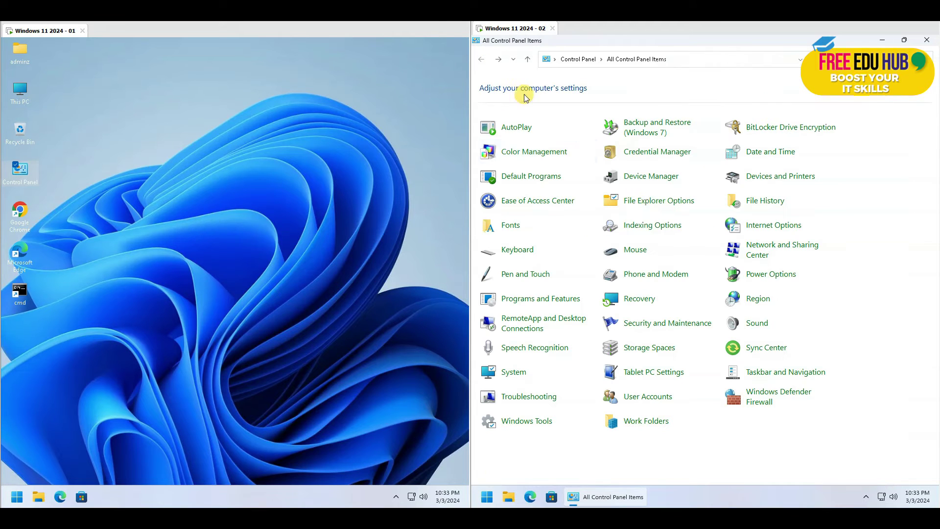
{"action": "left_click", "coordinate": [759, 401]}
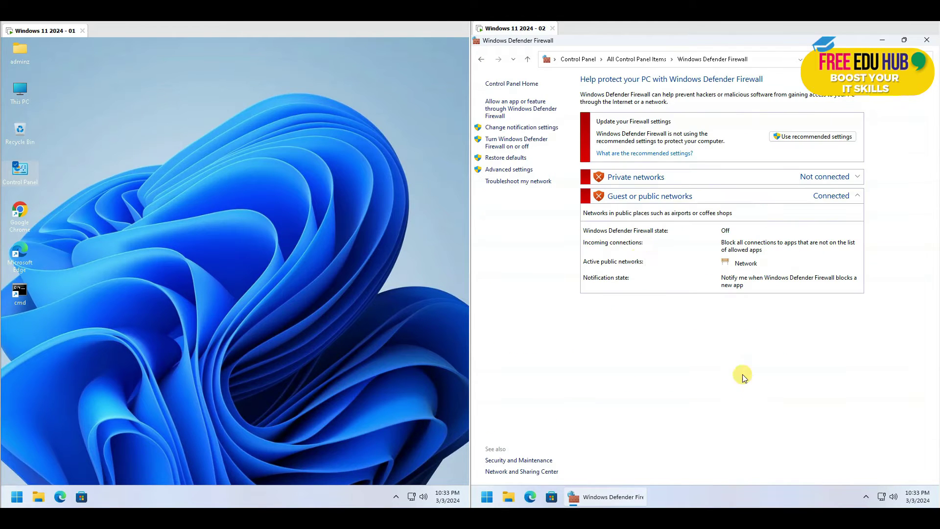
{"action": "left_click", "coordinate": [927, 44]}
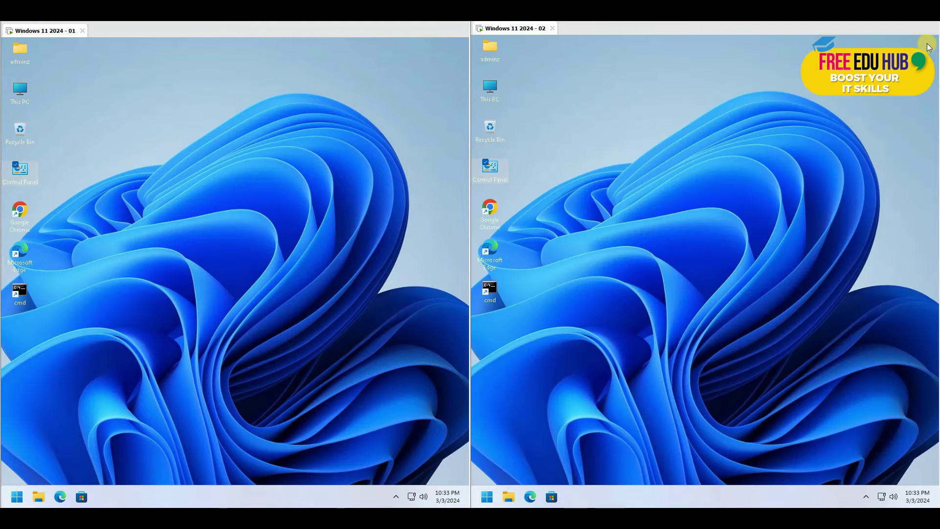
Step: Open a command prompt on both machines and run ipconfig on Windows 11 2024 - 01, dismissing its firewall notification
{"action": "double_click", "coordinate": [21, 305]}
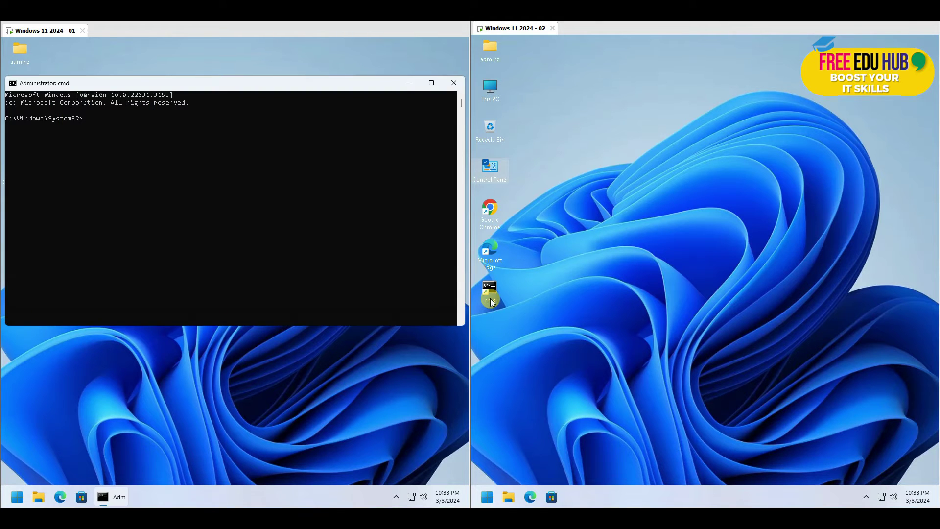
{"action": "double_click", "coordinate": [490, 294]}
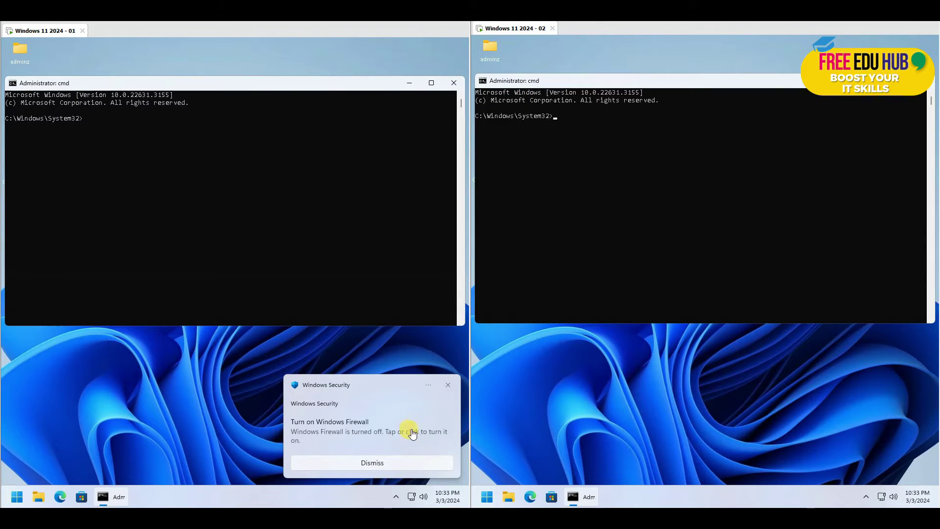
{"action": "left_click", "coordinate": [366, 463]}
{"action": "left_click", "coordinate": [260, 243]}
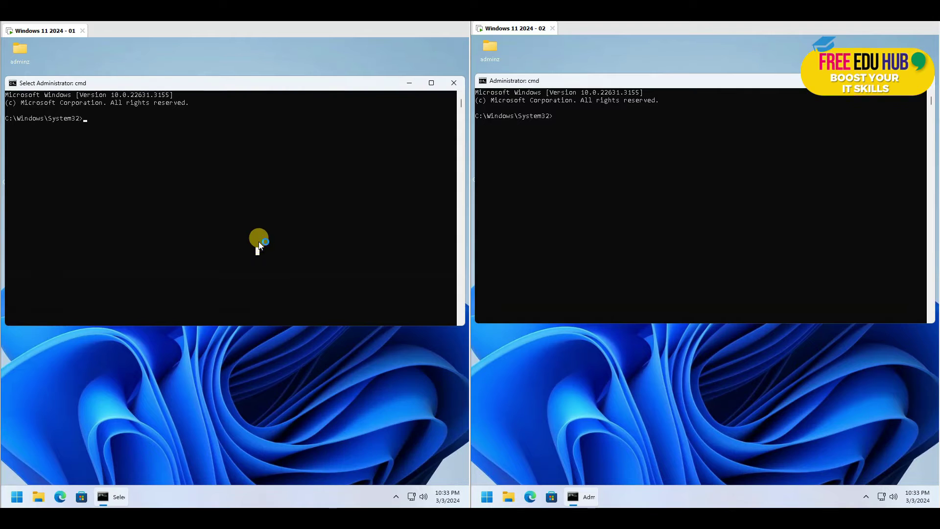
{"action": "type", "text": "ipconfig"}
{"action": "key", "text": "Return"}
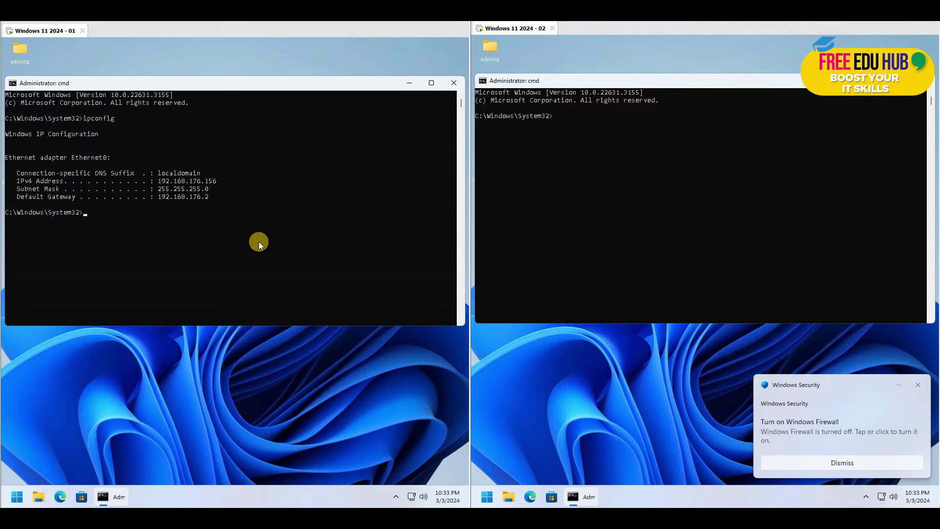
Step: Dismiss the firewall notification on Windows 11 2024 - 02 and run ipconfig in its command prompt
{"action": "left_click", "coordinate": [831, 462]}
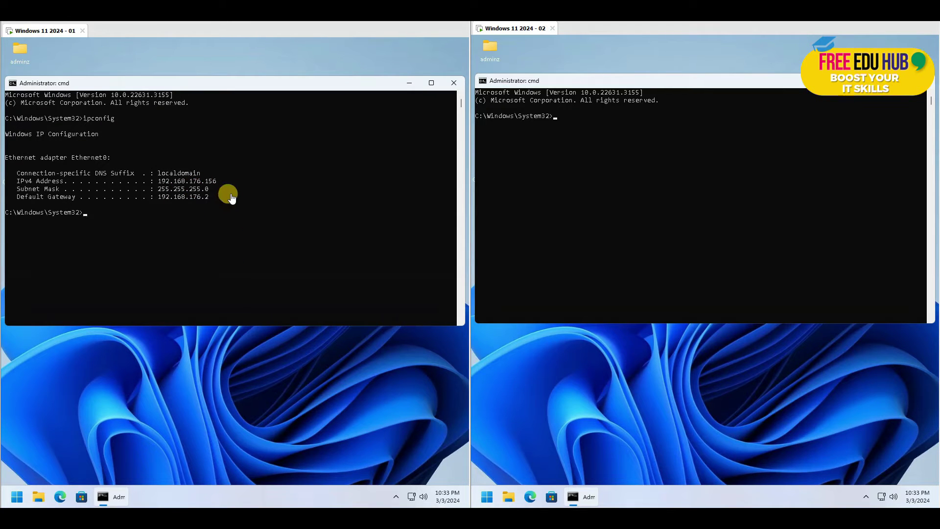
{"action": "left_click", "coordinate": [700, 194]}
{"action": "type", "text": "ipconfig"}
{"action": "key", "text": "Return"}
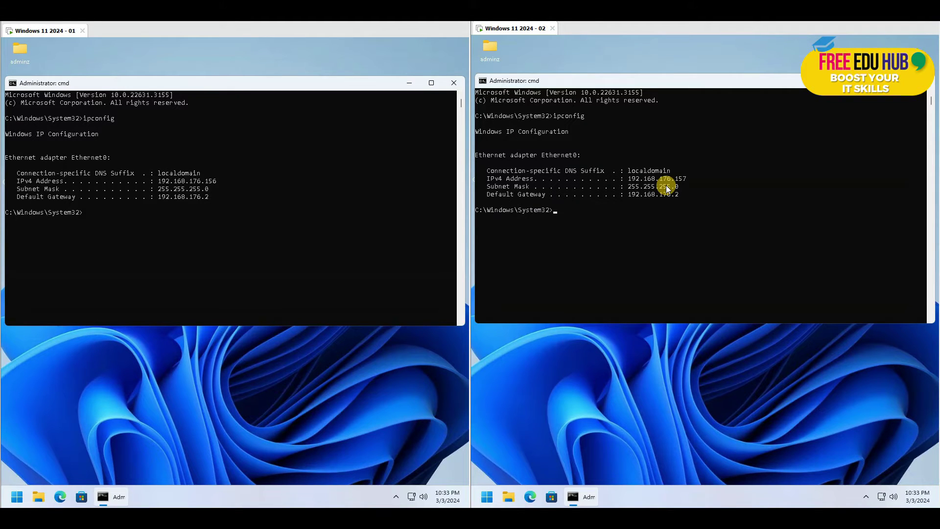
Step: Ping 192.168.176.157 from the command prompt of Windows 11 2024 - 01 and interrupt it after a couple of replies
{"action": "left_click", "coordinate": [275, 210]}
{"action": "left_click", "coordinate": [230, 249]}
{"action": "type", "text": "pio"}
{"action": "type", "text": "ng 19"}
{"action": "type", "text": "2.168.17"}
{"action": "type", "text": "6"}
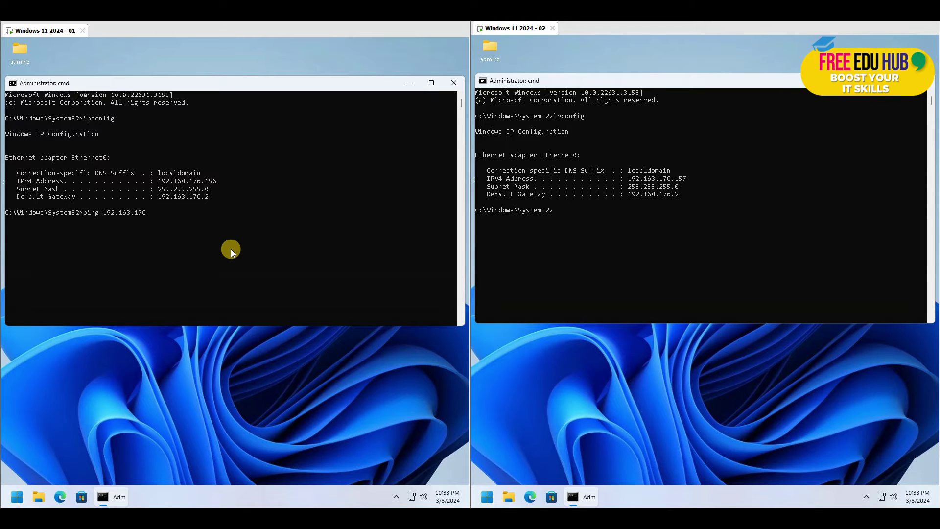
{"action": "type", "text": ".157"}
{"action": "key", "text": "Return"}
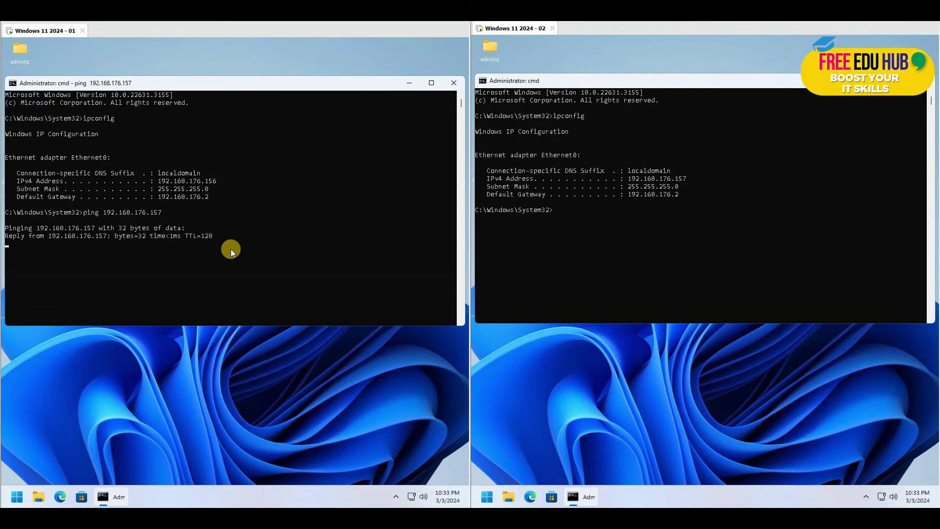
{"action": "key", "text": "ctrl+c"}
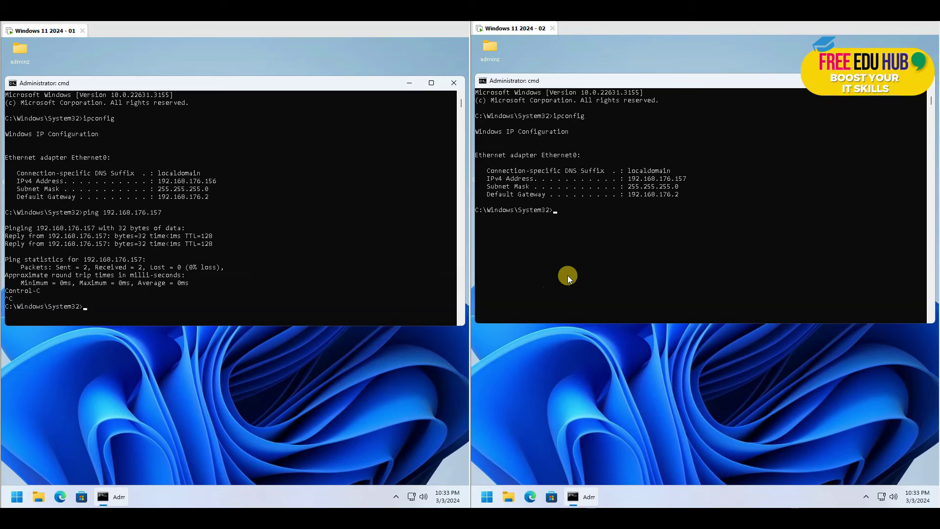
Step: Ping 192.168.176.156 from Windows 11 2024 - 02, interrupt it after a couple of replies, and close both command prompts
{"action": "type", "text": "ping 192.168.176.156"}
{"action": "key", "text": "Return"}
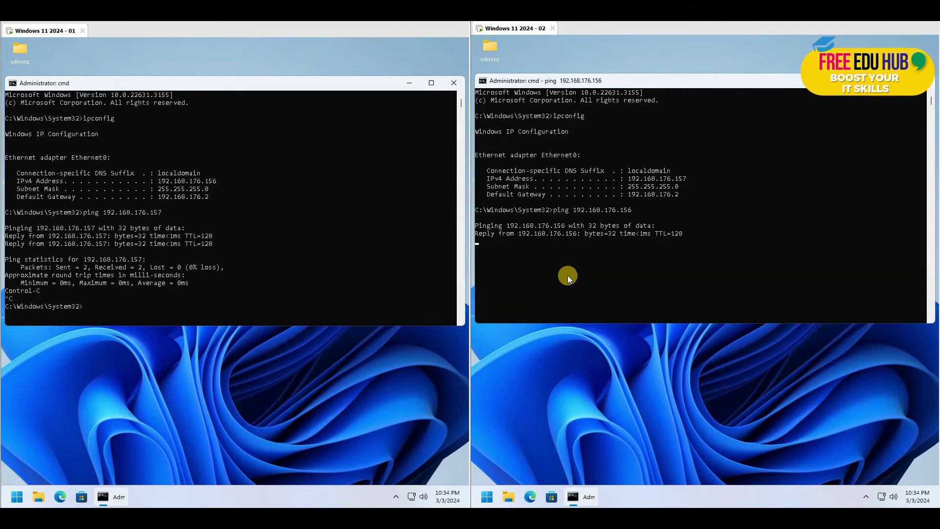
{"action": "key", "text": "ctrl+c"}
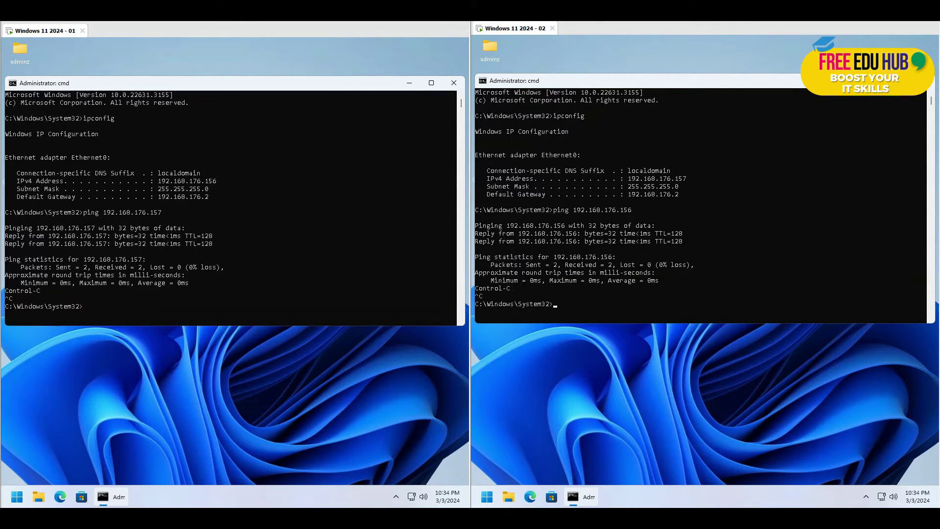
{"action": "left_click", "coordinate": [454, 83]}
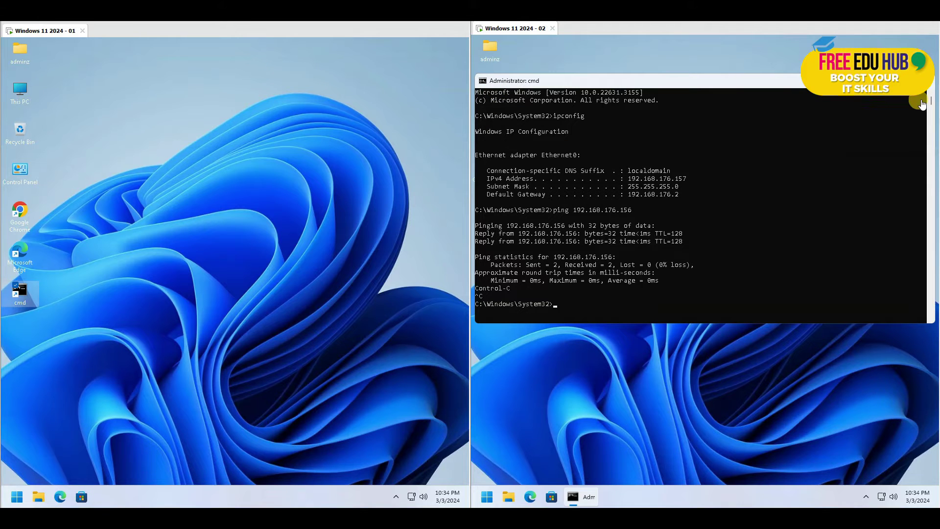
{"action": "left_click", "coordinate": [924, 81]}
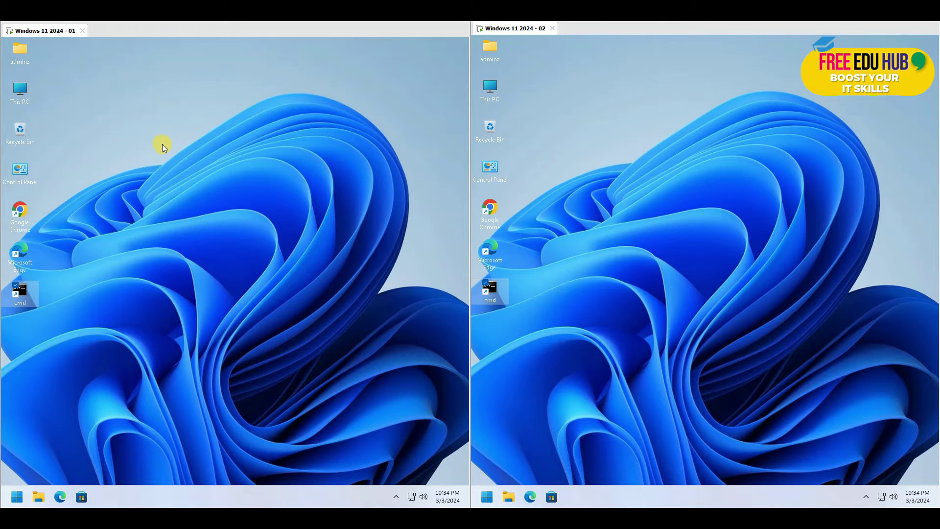
Step: On Windows 11 2024 - 01, open the network adapter settings from Network and Sharing Center and maximize the Network Connections window
{"action": "double_click", "coordinate": [21, 175]}
{"action": "double_click", "coordinate": [290, 117]}
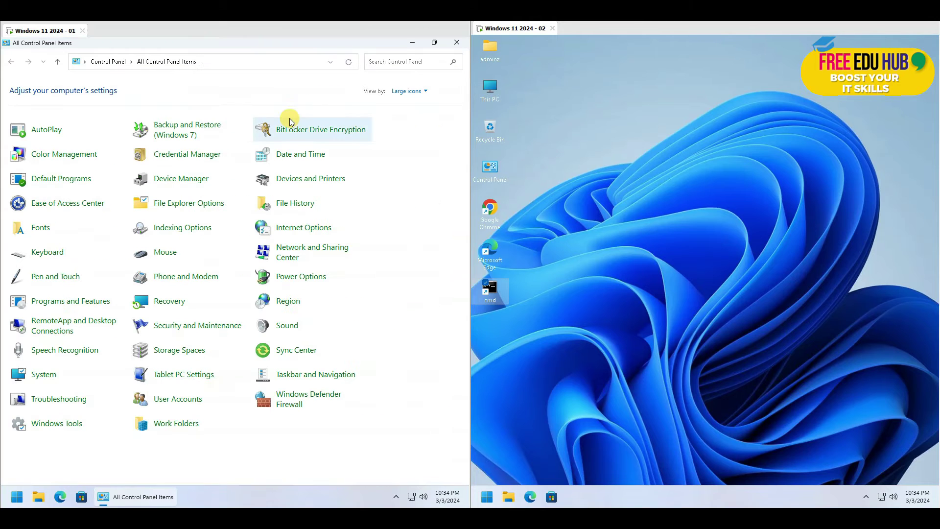
{"action": "left_click", "coordinate": [306, 251]}
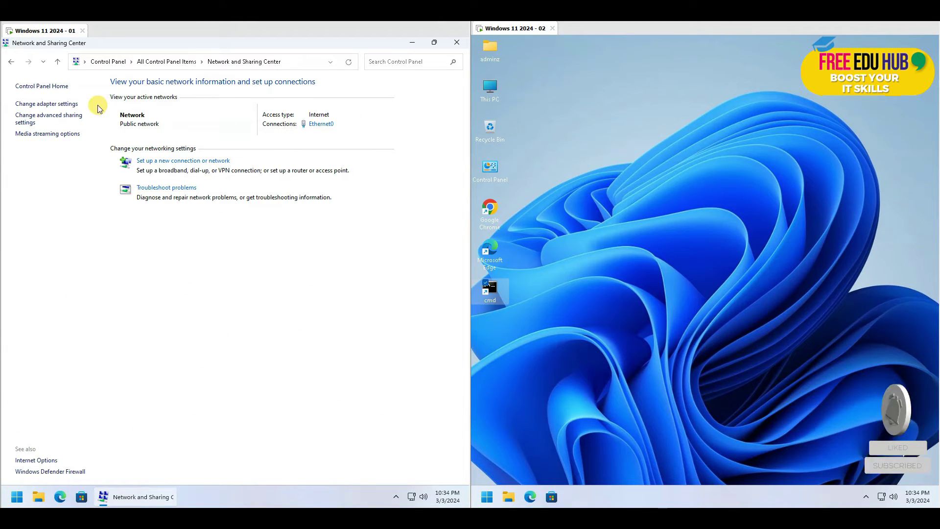
{"action": "left_click", "coordinate": [55, 104]}
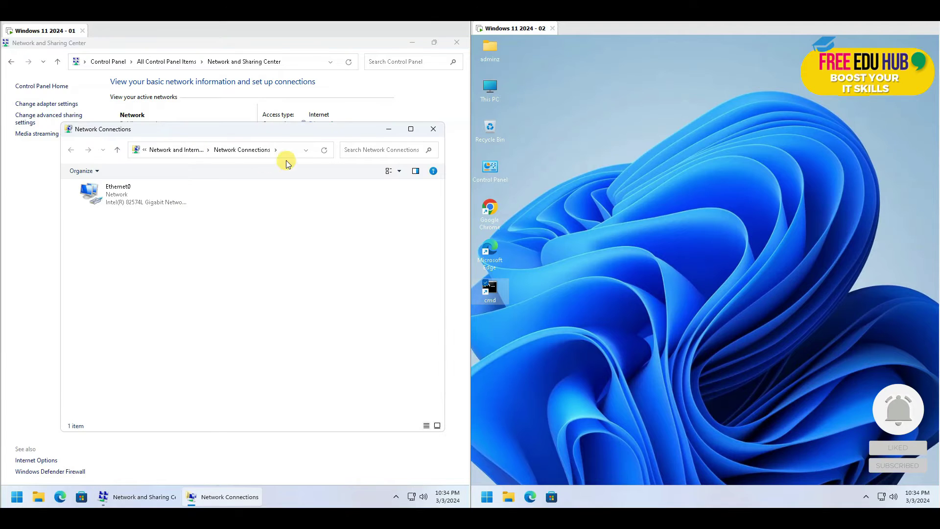
{"action": "double_click", "coordinate": [340, 130]}
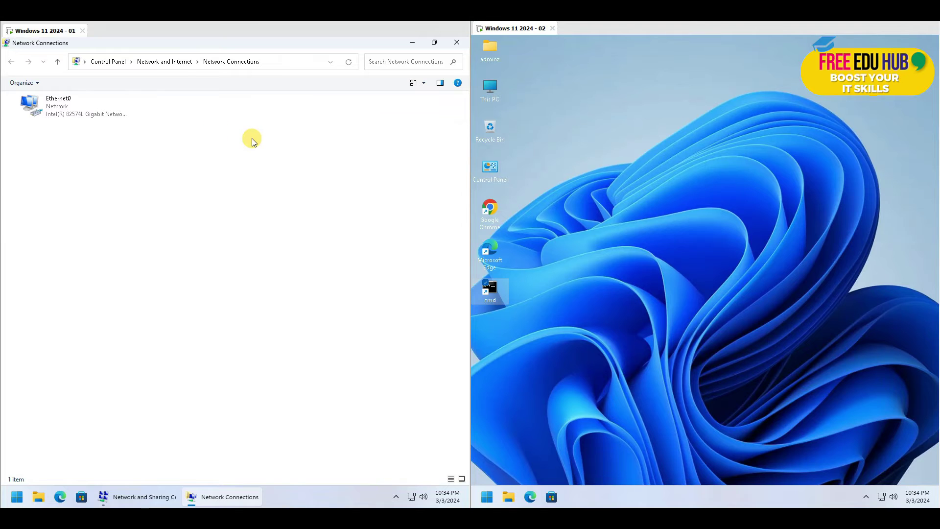
Step: Start a new incoming connection and allow the adminz account to connect to this computer
{"action": "key", "text": "alt+f"}
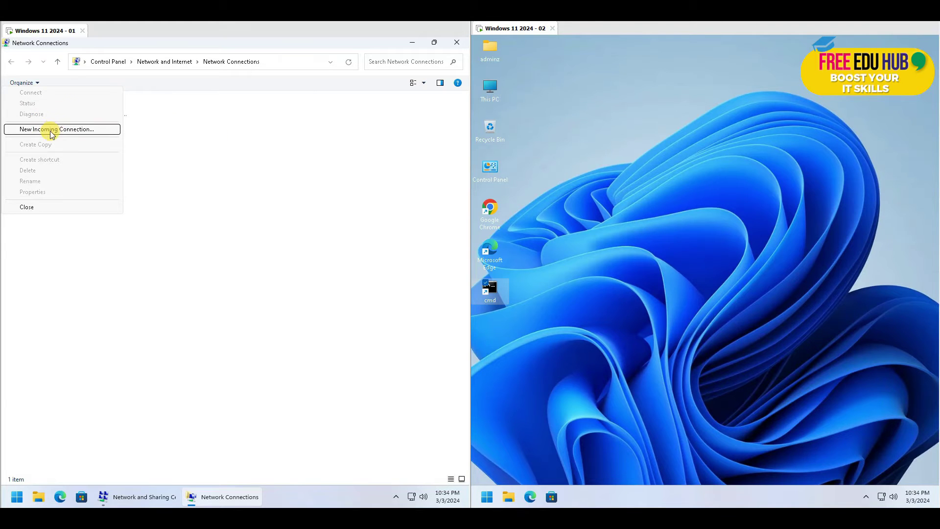
{"action": "left_click", "coordinate": [51, 129]}
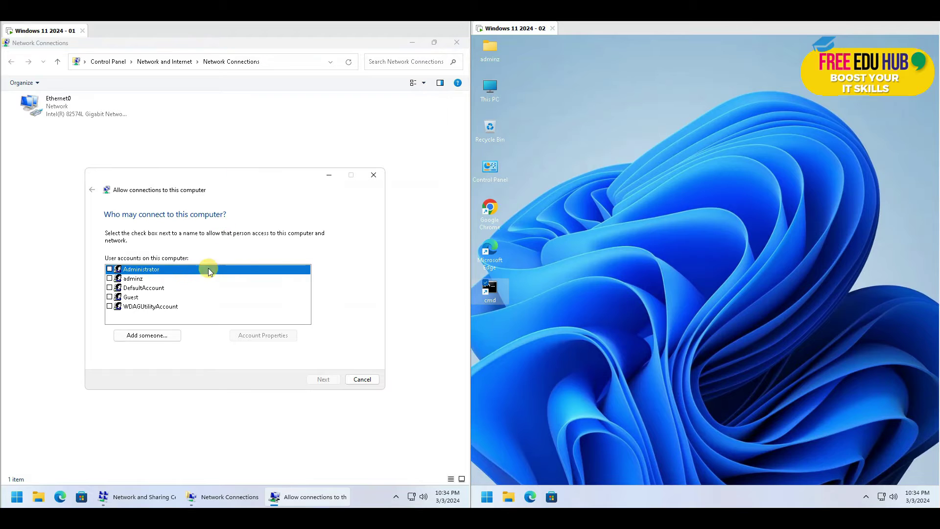
{"action": "left_click", "coordinate": [109, 278]}
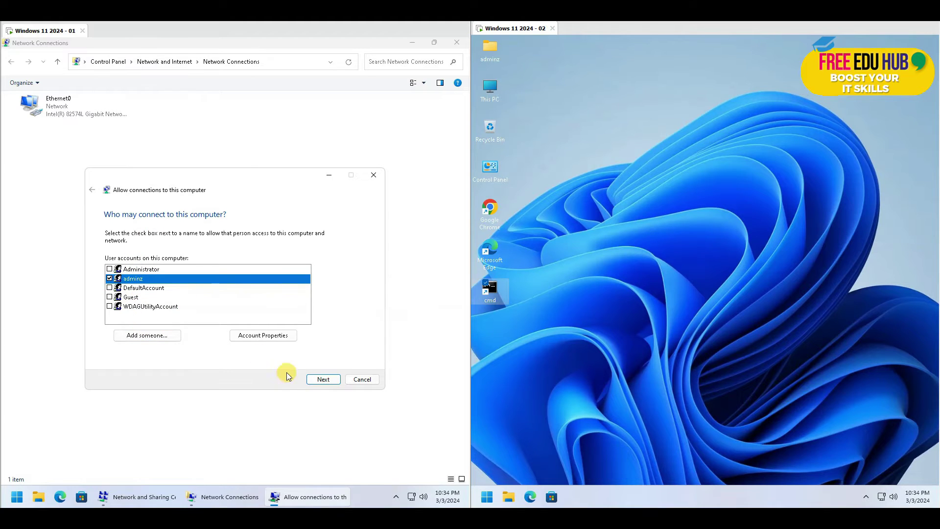
{"action": "left_click", "coordinate": [324, 380]}
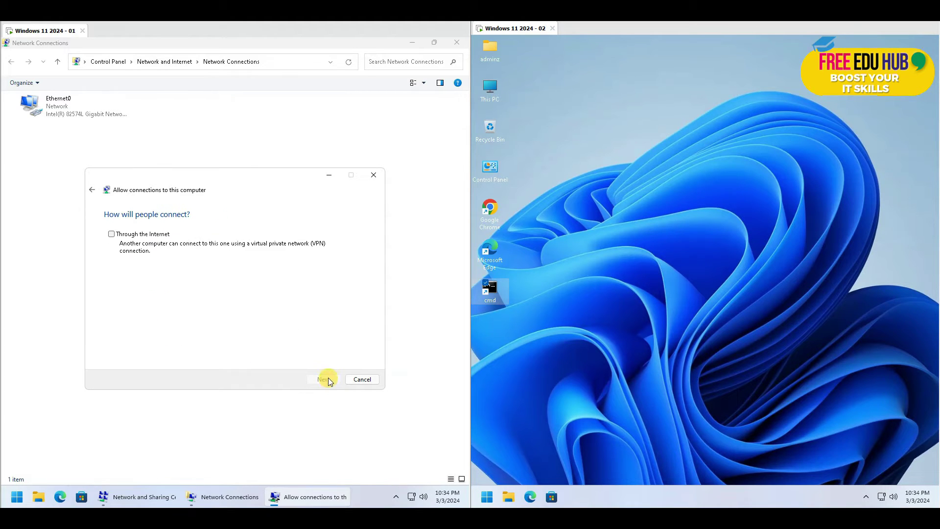
Step: Let people connect through the Internet, allow access with the default networking software selection, and close the incoming connection wizard
{"action": "left_click", "coordinate": [114, 234]}
{"action": "left_click", "coordinate": [327, 378]}
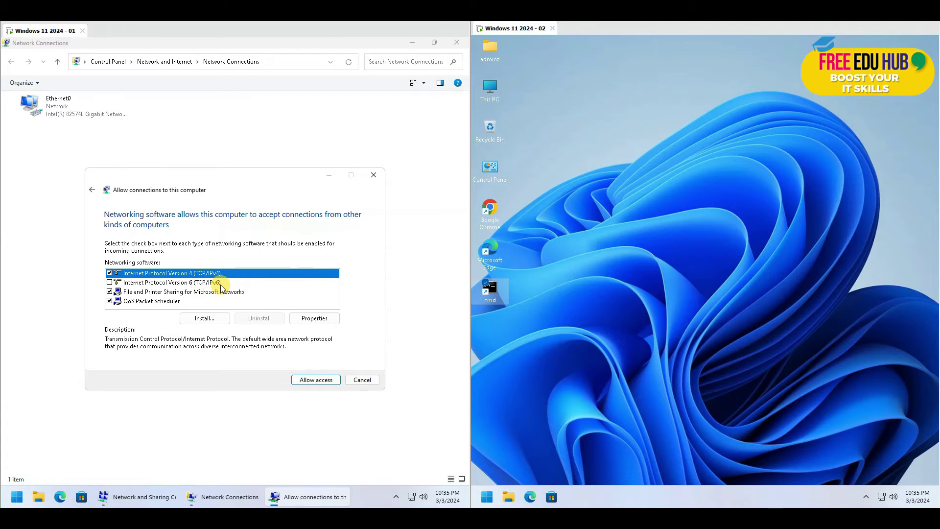
{"action": "left_click", "coordinate": [315, 378]}
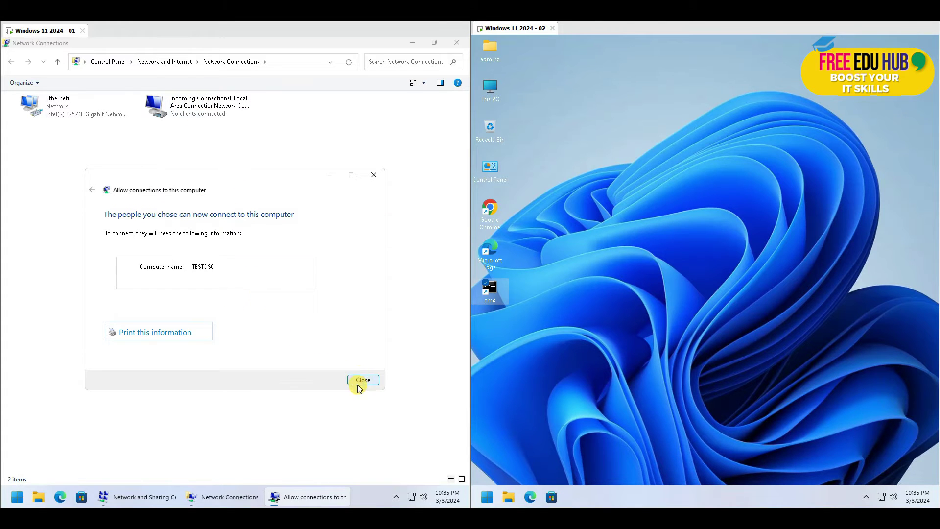
{"action": "left_click", "coordinate": [365, 381]}
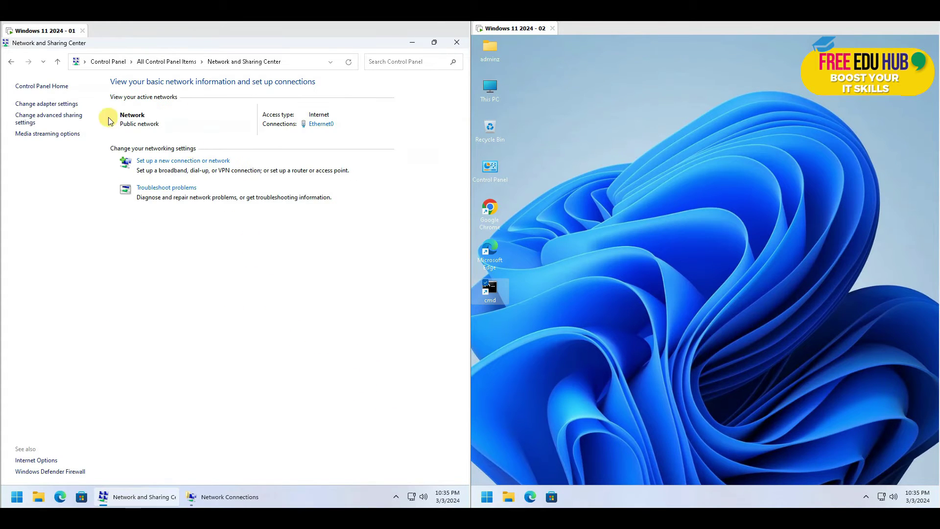
Step: Open the incoming connection's properties from the adapter settings on Windows 11 2024 - 01 and check its allowed users
{"action": "left_click", "coordinate": [48, 103]}
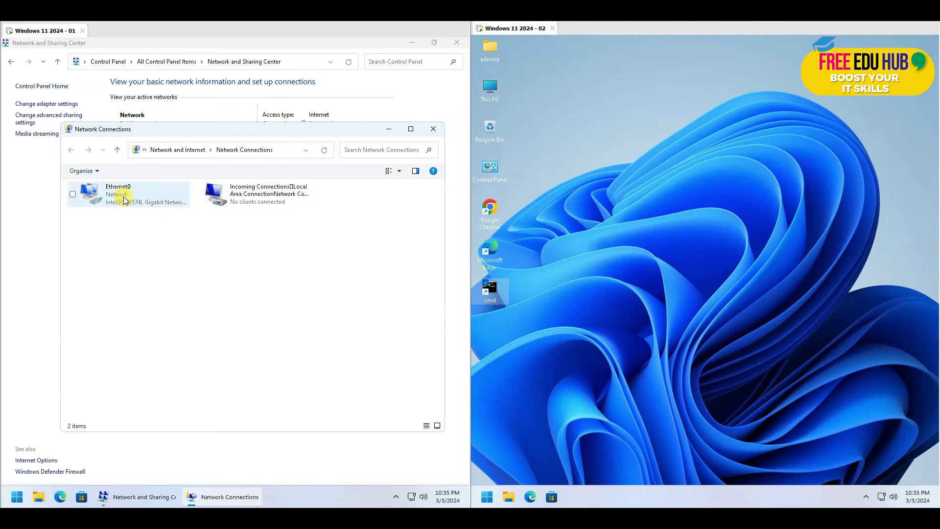
{"action": "right_click", "coordinate": [243, 197]}
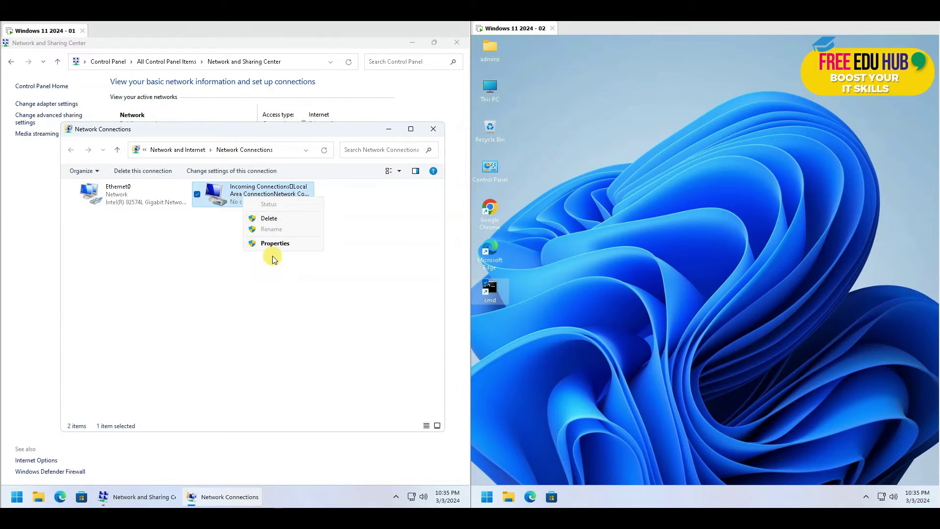
{"action": "left_click", "coordinate": [269, 243]}
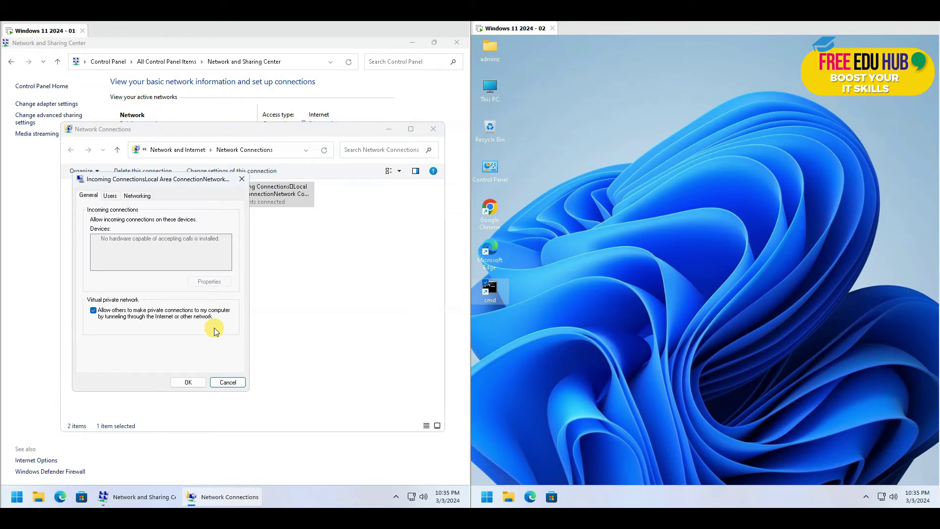
{"action": "left_click", "coordinate": [110, 196]}
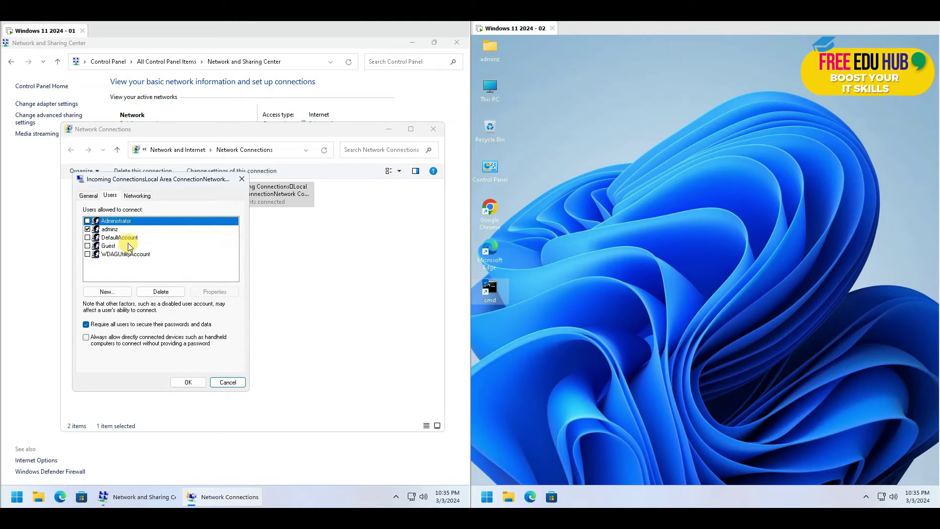
Step: Set the incoming connection's TCP/IPv4 properties to assign addresses from 192.168.176.200 to 192.168.176.210 and save them
{"action": "left_click", "coordinate": [139, 196]}
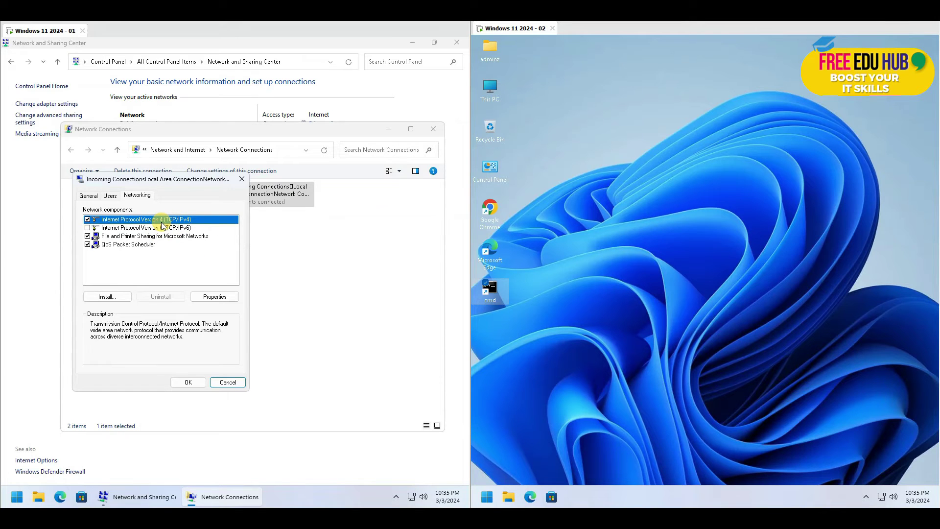
{"action": "left_click", "coordinate": [219, 298]}
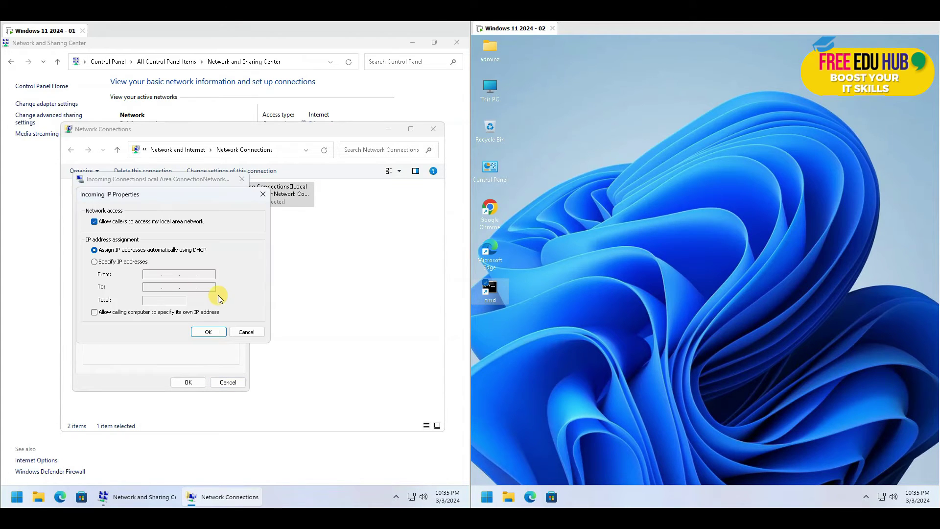
{"action": "left_click", "coordinate": [102, 264]}
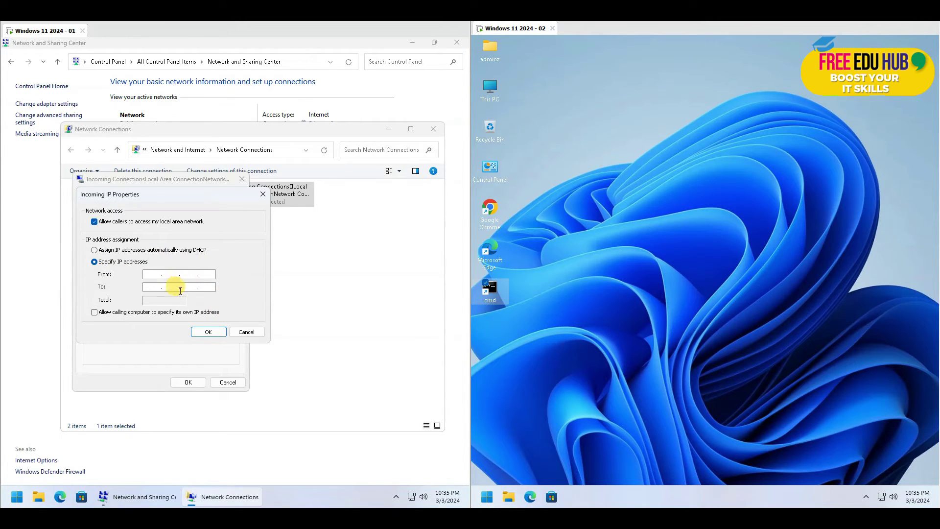
{"action": "type", "text": "192.168.176.210"}
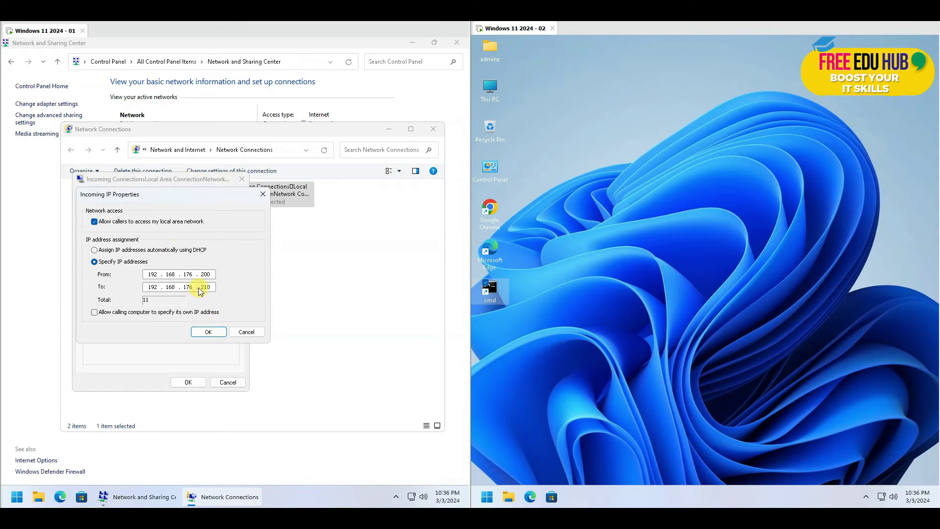
{"action": "left_click", "coordinate": [209, 332]}
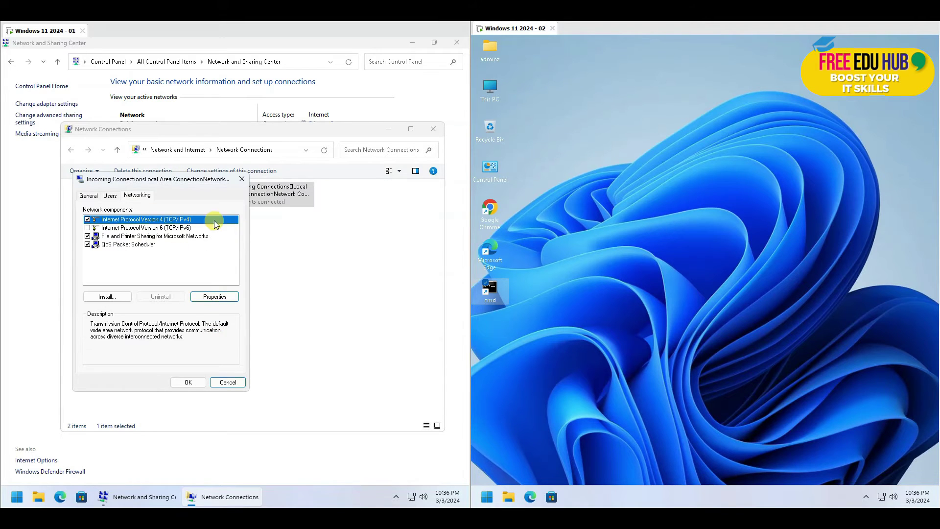
{"action": "left_click", "coordinate": [188, 382]}
{"action": "left_click", "coordinate": [260, 287]}
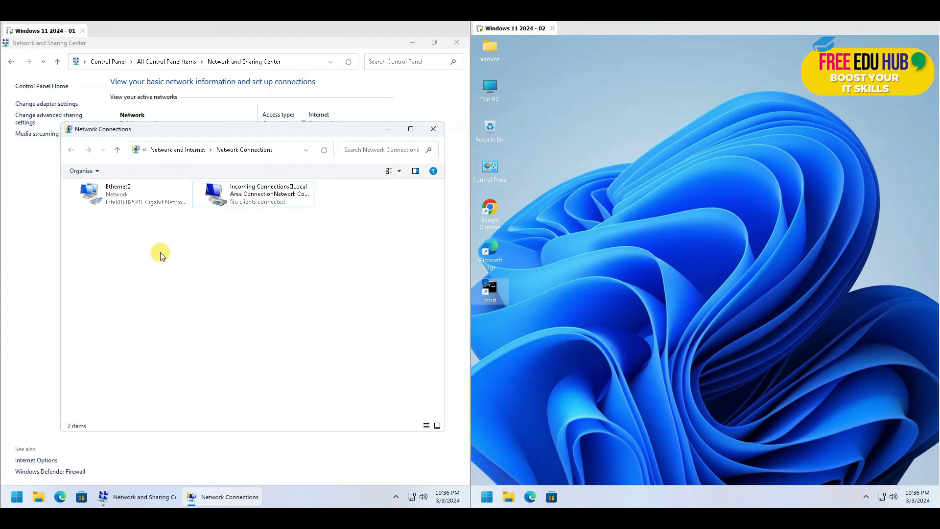
Step: Open a command prompt on Windows 11 2024 - 01, place it below the adapter list, and run ipconfig
{"action": "left_click", "coordinate": [17, 497]}
{"action": "right_click", "coordinate": [17, 497]}
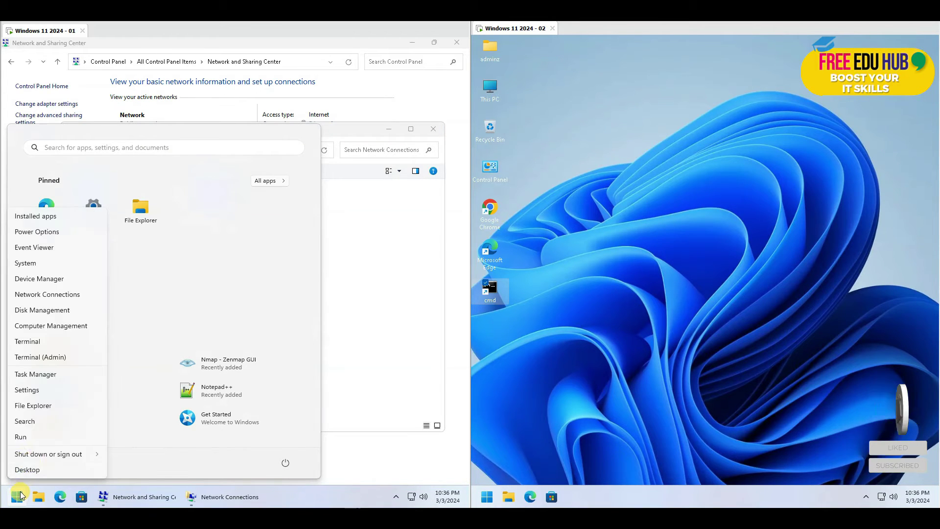
{"action": "left_click", "coordinate": [43, 436]}
{"action": "type", "text": "cmd"}
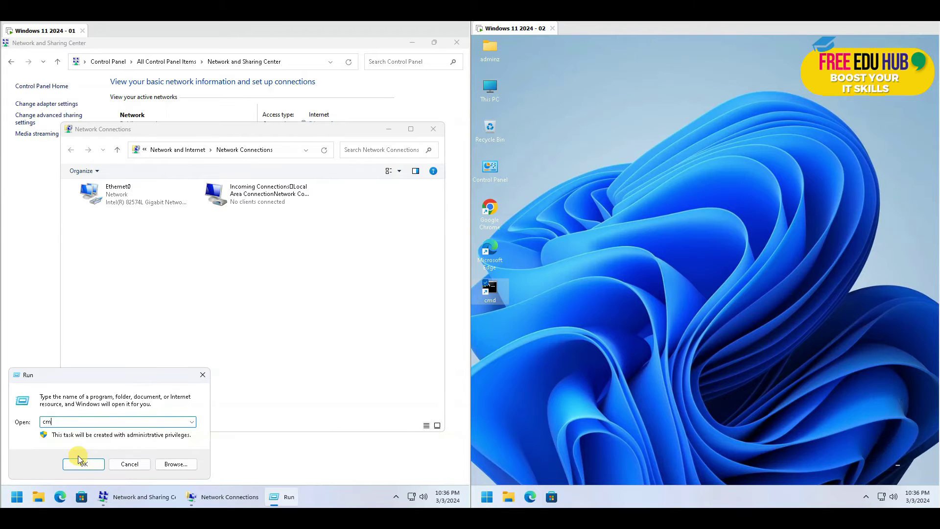
{"action": "key", "text": "Return"}
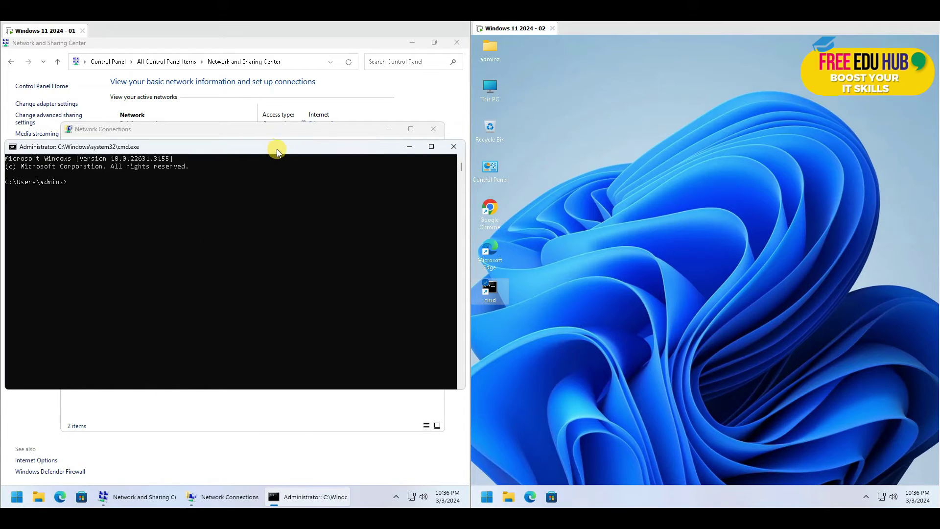
{"action": "left_click_drag", "start_coordinate": [277, 148], "coordinate": [279, 285]}
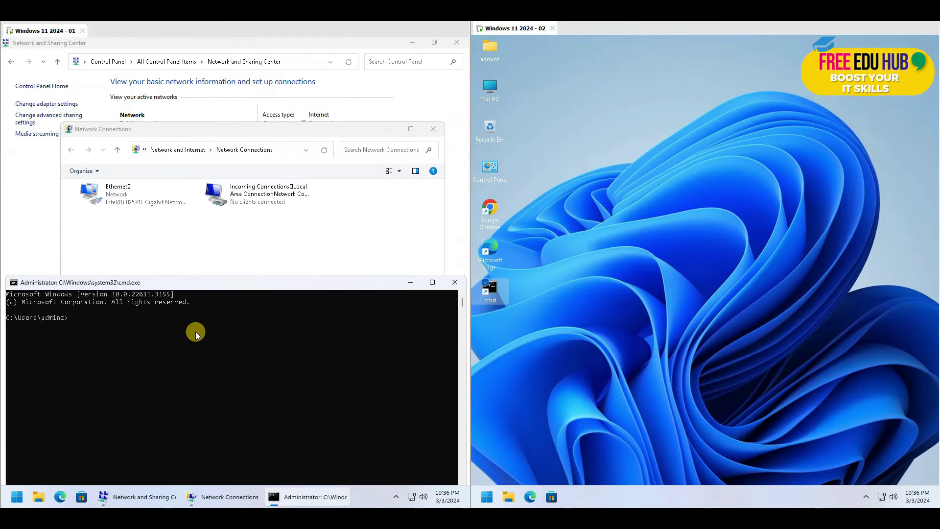
{"action": "left_click", "coordinate": [139, 350]}
{"action": "type", "text": "ipconfig"}
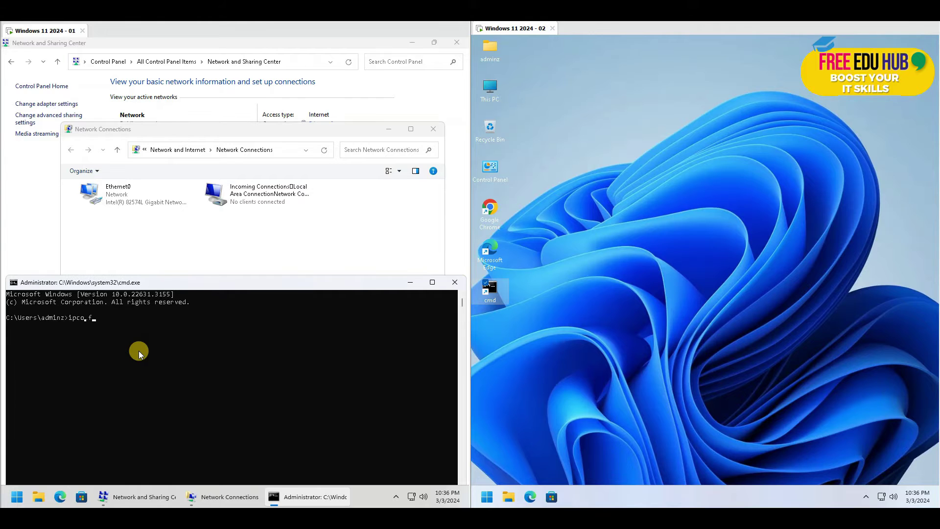
{"action": "key", "text": "Return"}
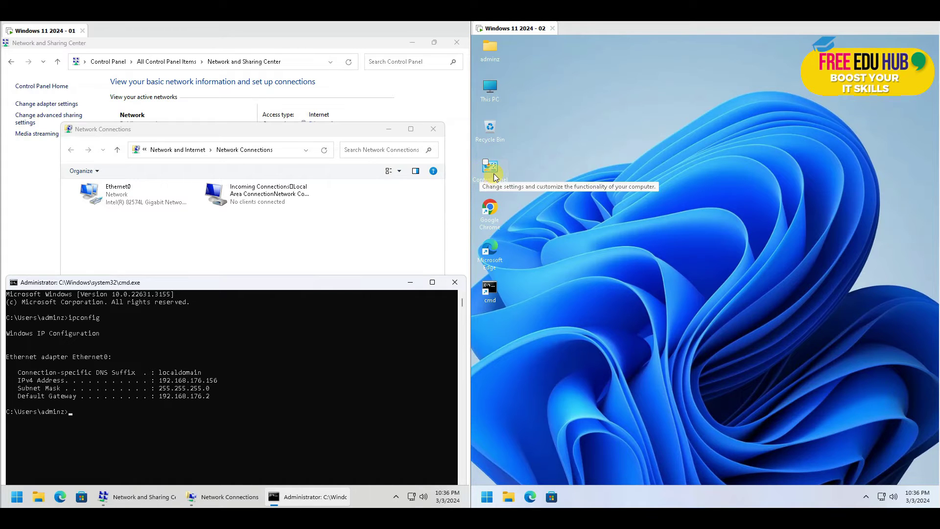
Step: On Windows 11 2024 - 02, open the VPN page of the Network & internet settings
{"action": "left_click", "coordinate": [488, 498]}
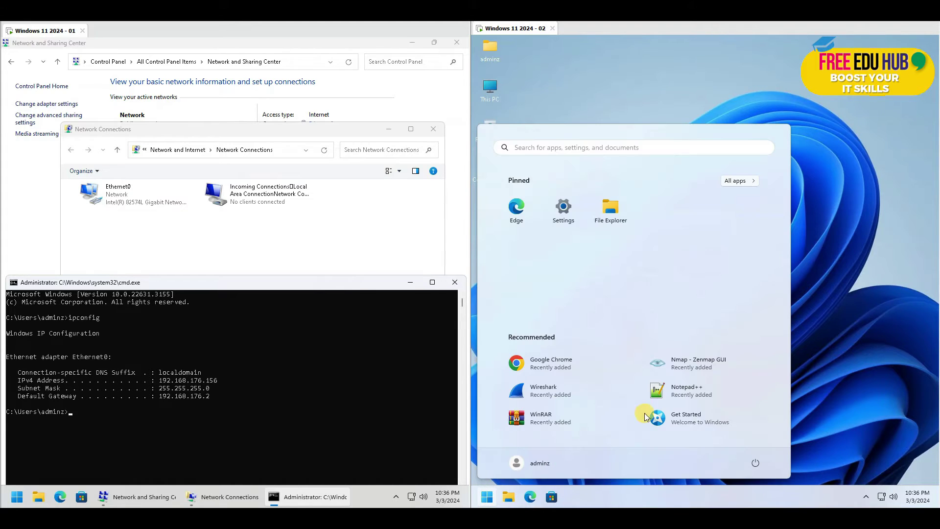
{"action": "left_click", "coordinate": [565, 217]}
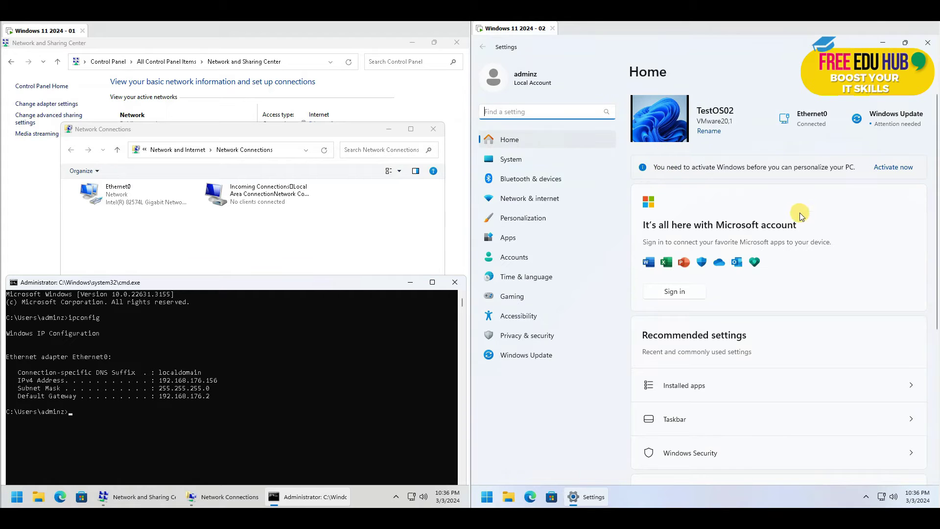
{"action": "left_click", "coordinate": [522, 204]}
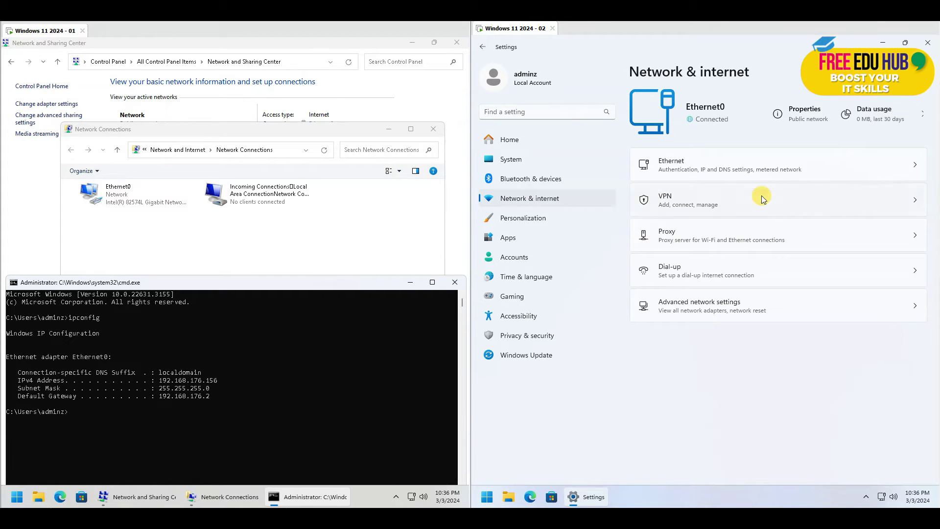
{"action": "left_click", "coordinate": [800, 201]}
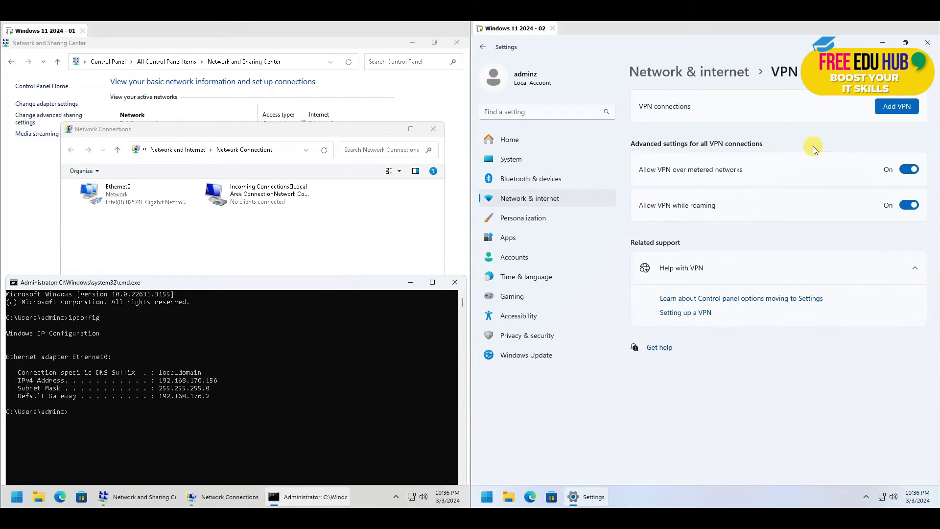
Step: Minimize Settings and open the network adapter list through Control Panel's Network and Sharing Center on Windows 11 2024 - 02
{"action": "left_click", "coordinate": [883, 43]}
{"action": "double_click", "coordinate": [488, 172]}
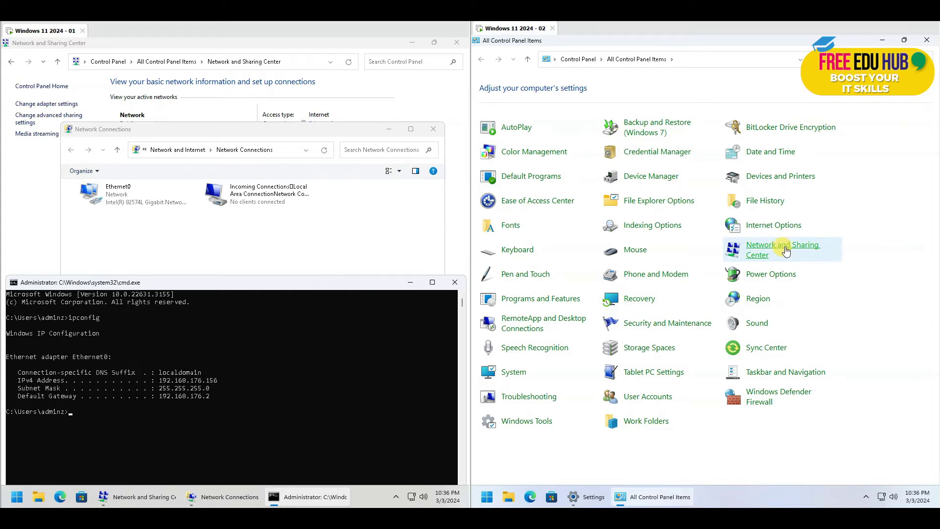
{"action": "left_click", "coordinate": [781, 250]}
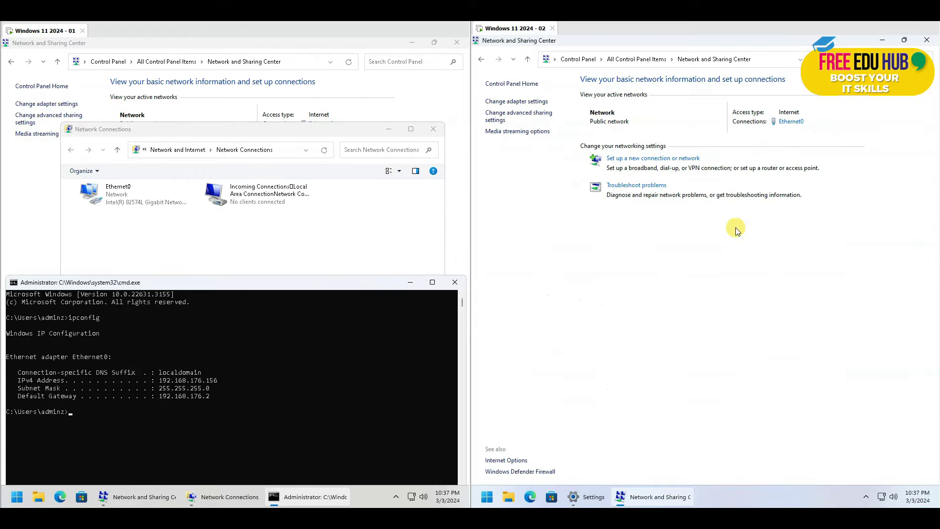
{"action": "left_click", "coordinate": [516, 102]}
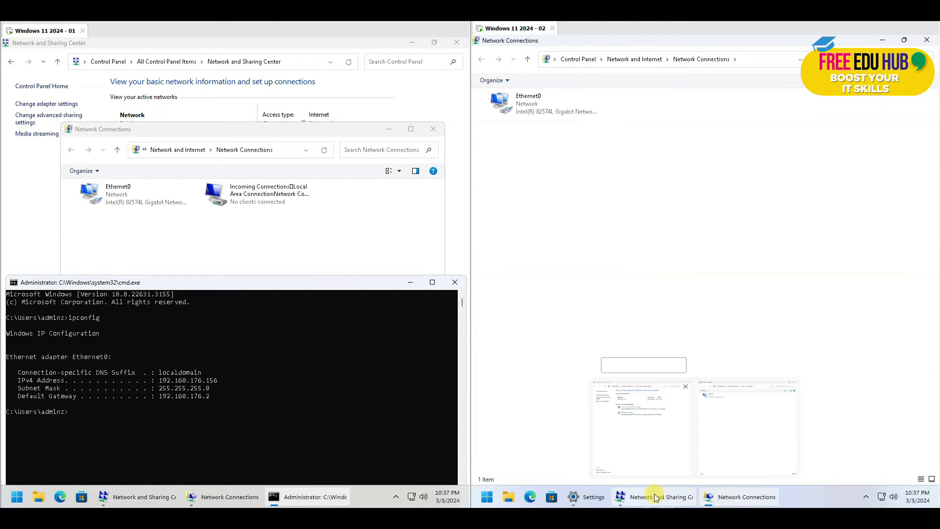
Step: Return to the VPN settings and add a connection named Home VPN with server address 192.168.176.156
{"action": "left_click", "coordinate": [592, 497]}
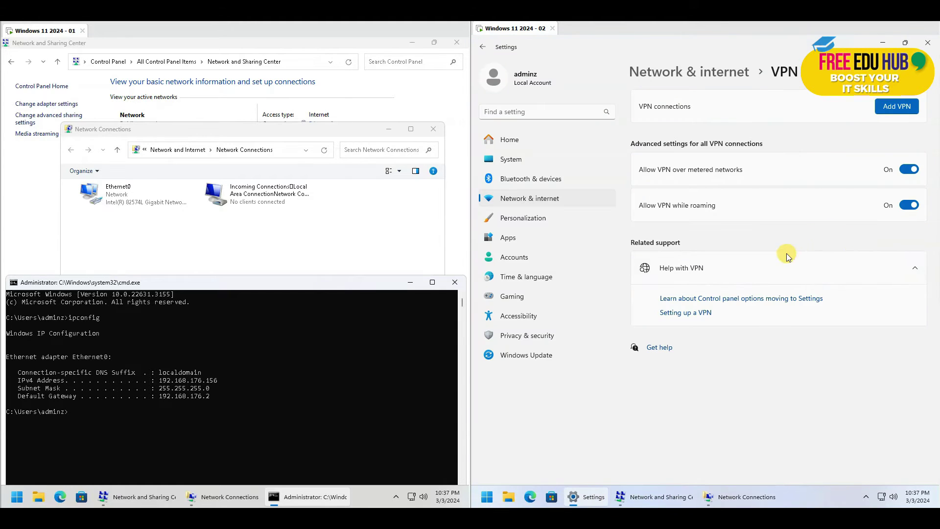
{"action": "left_click", "coordinate": [888, 113]}
{"action": "left_click", "coordinate": [653, 168]}
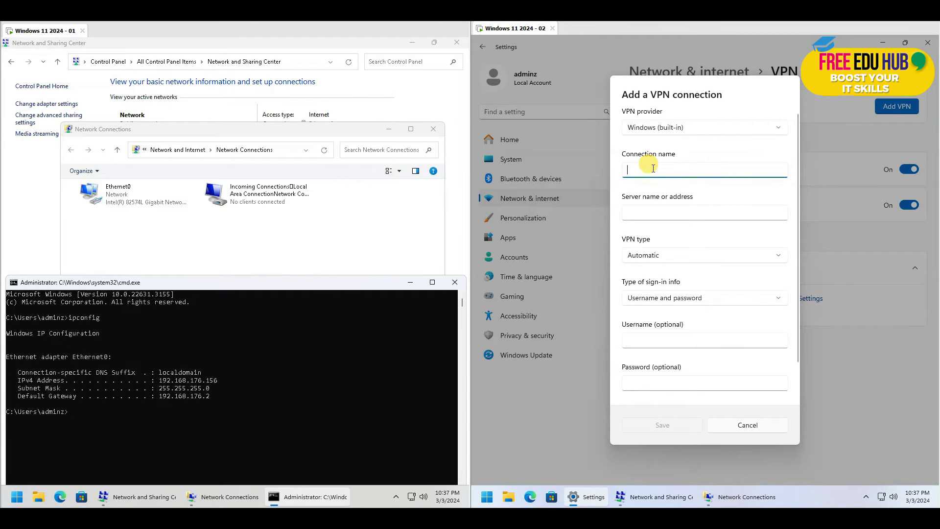
{"action": "type", "text": "Home V"}
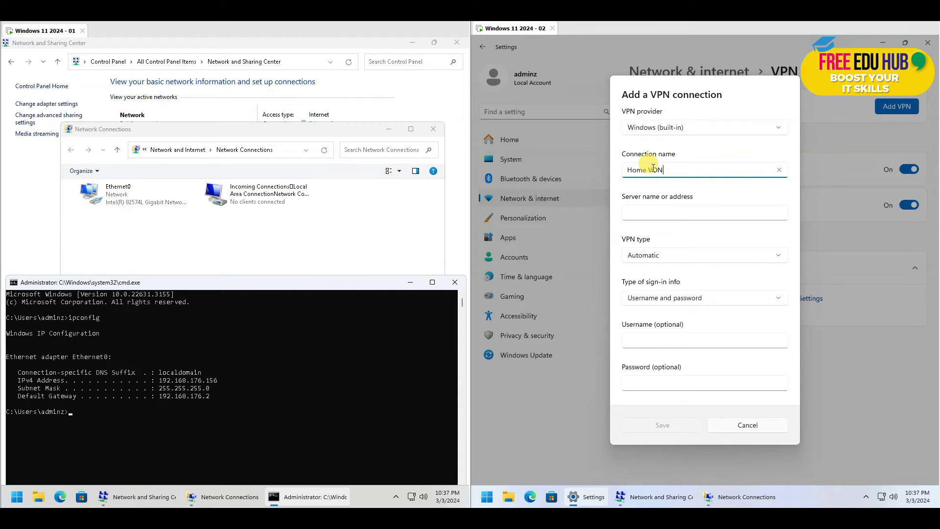
{"action": "type", "text": "PN"}
{"action": "left_click", "coordinate": [708, 212]}
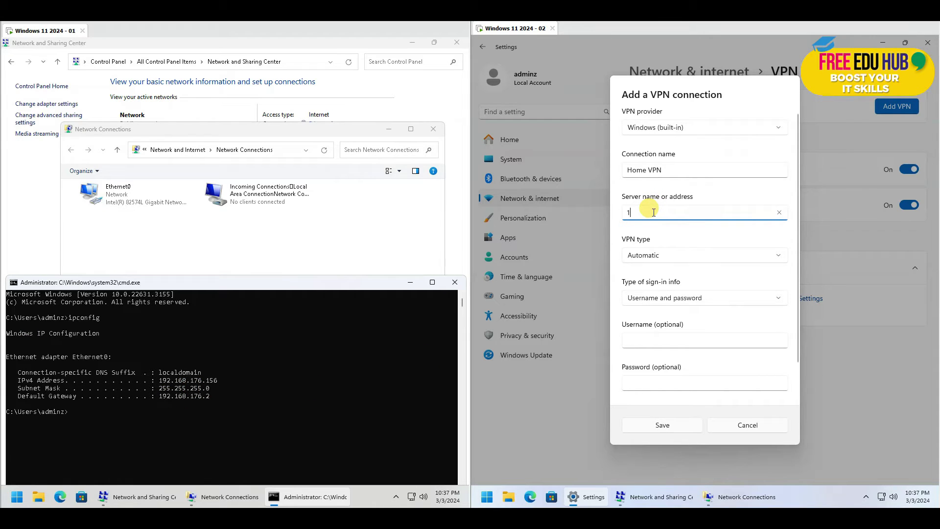
{"action": "type", "text": "192.168.176."}
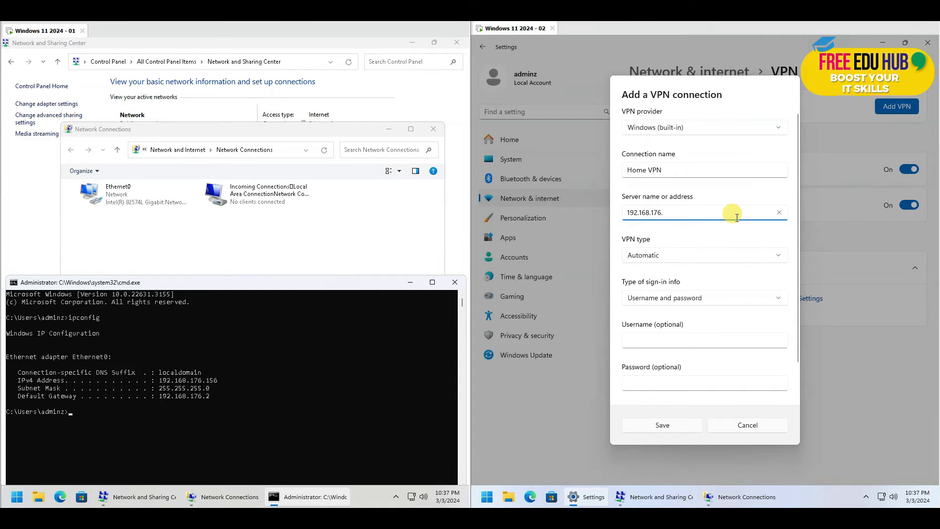
{"action": "type", "text": "156"}
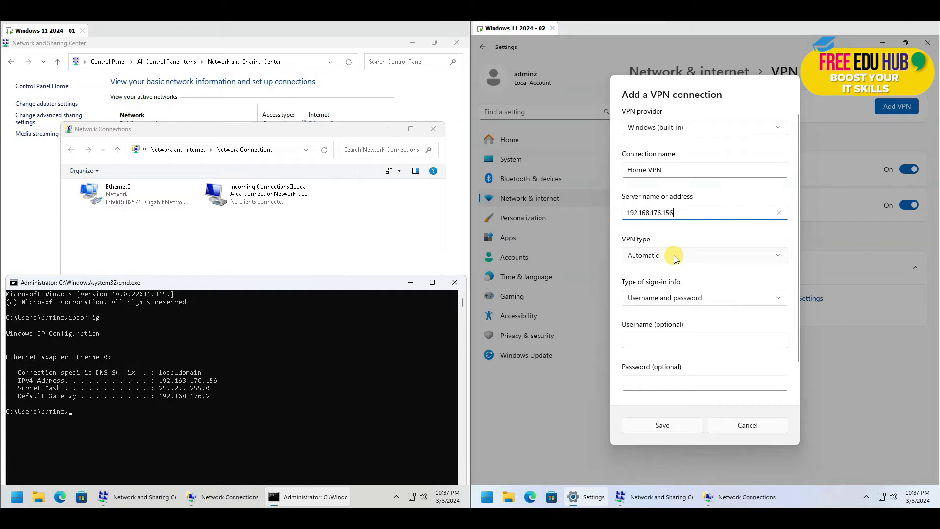
Step: Enter the username adminz and the account password for the VPN connection, and save it
{"action": "left_click", "coordinate": [651, 341]}
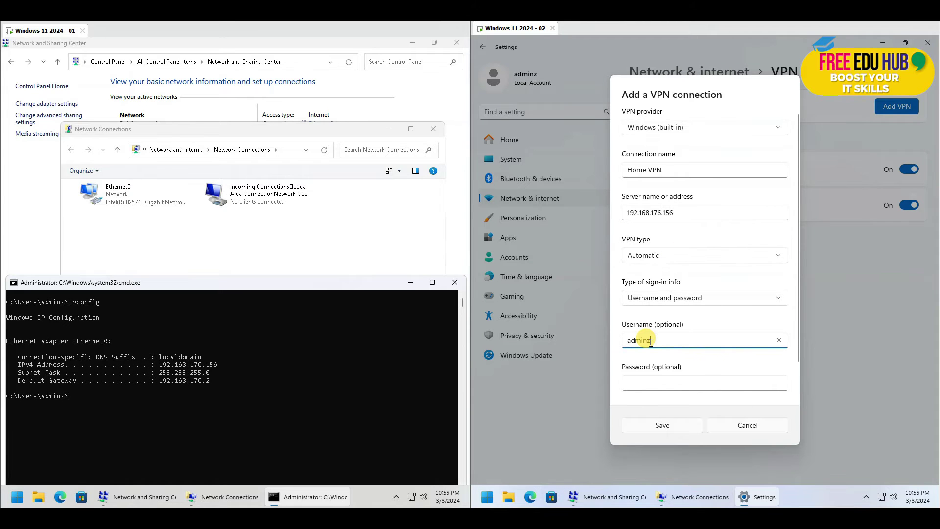
{"action": "type", "text": "adminz"}
{"action": "key", "text": "Tab"}
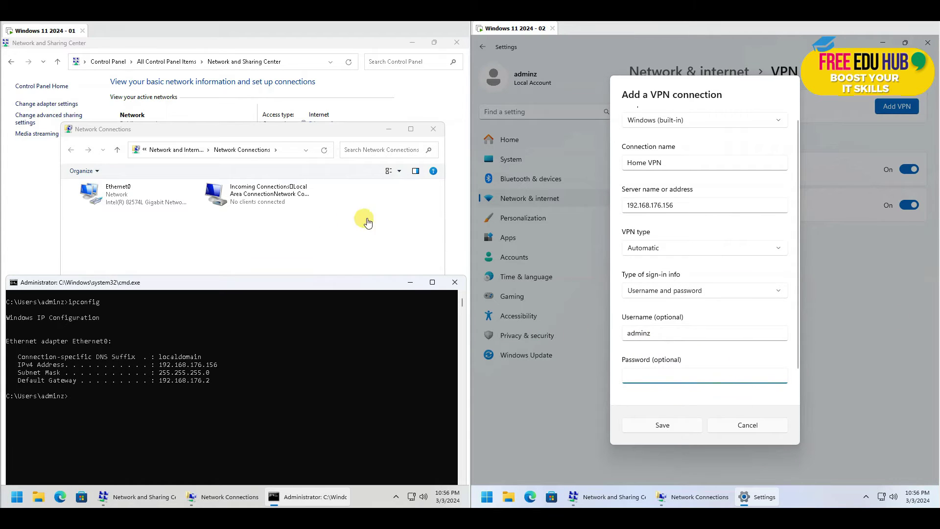
{"action": "left_click", "coordinate": [657, 376]}
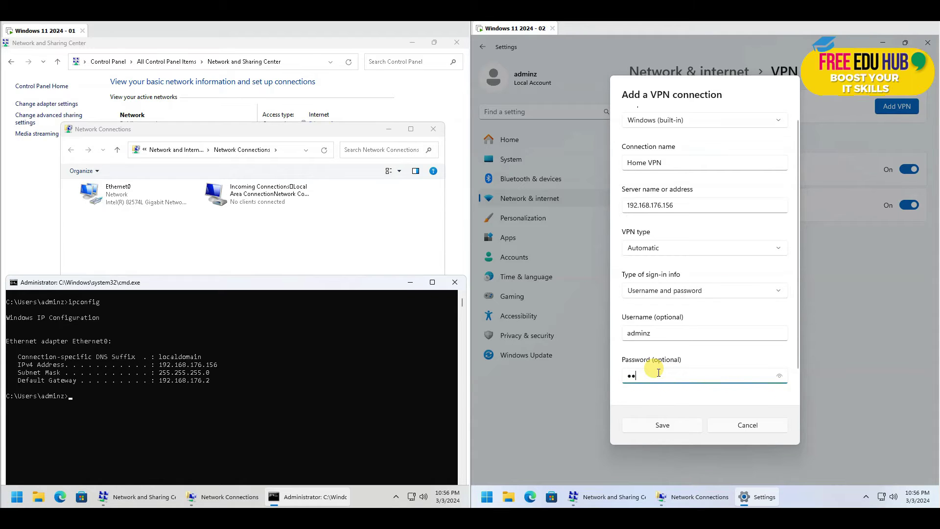
{"action": "type", "text": "1"}
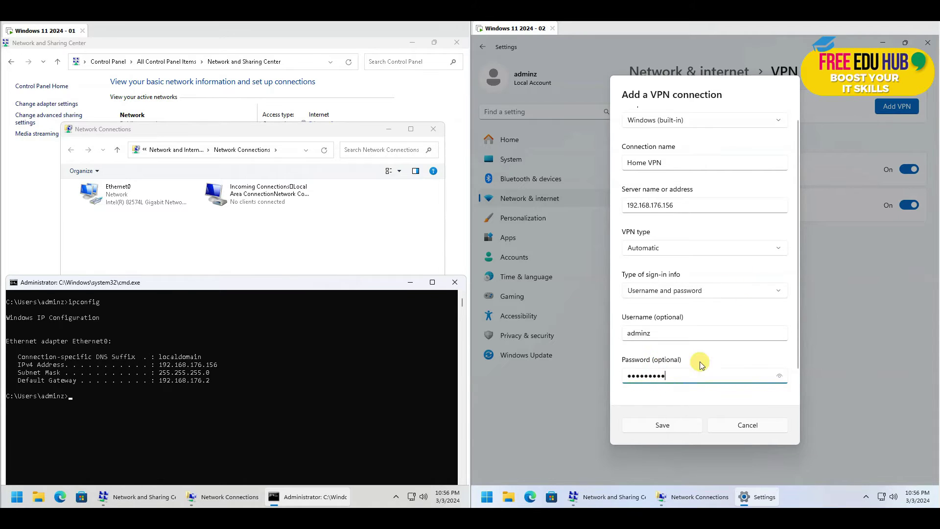
{"action": "left_click", "coordinate": [663, 427]}
{"action": "scroll", "coordinate": [731, 304], "scroll_direction": "down", "scroll_amount": 1}
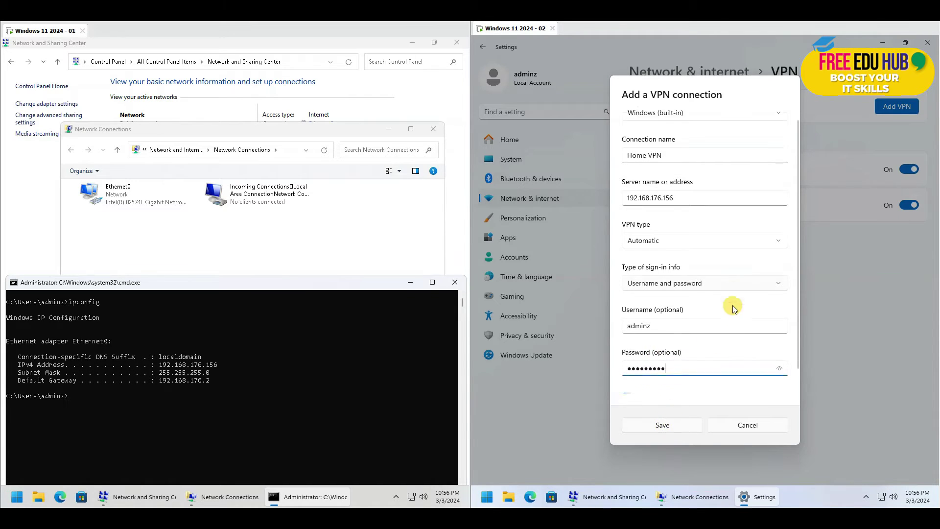
{"action": "left_click", "coordinate": [664, 427]}
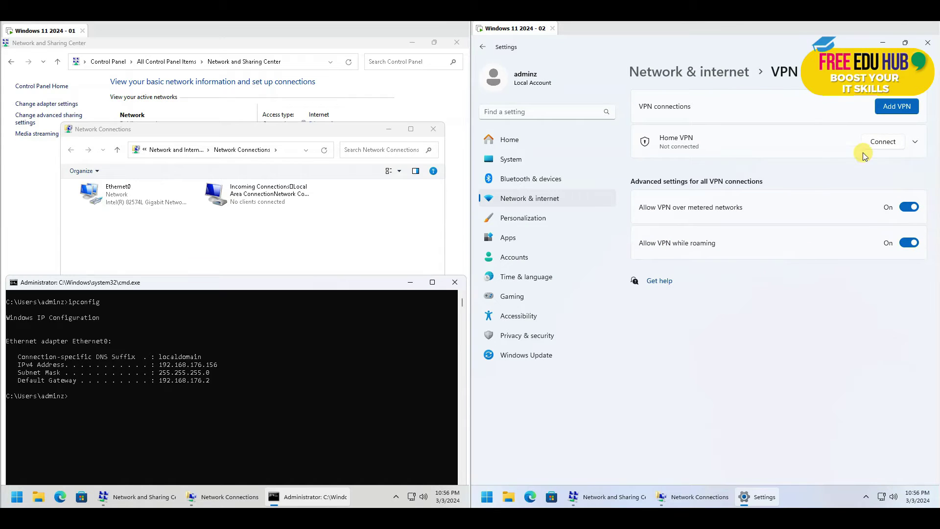
Step: Open the Home VPN adapter's properties in Network Connections on Windows 11 2024 - 02 and review its general, options and security settings
{"action": "left_click", "coordinate": [695, 500]}
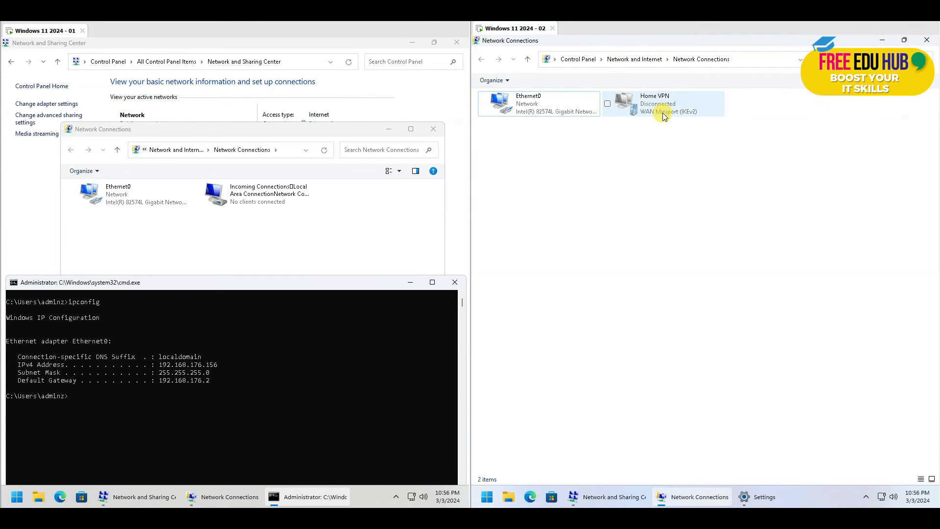
{"action": "left_click", "coordinate": [667, 107]}
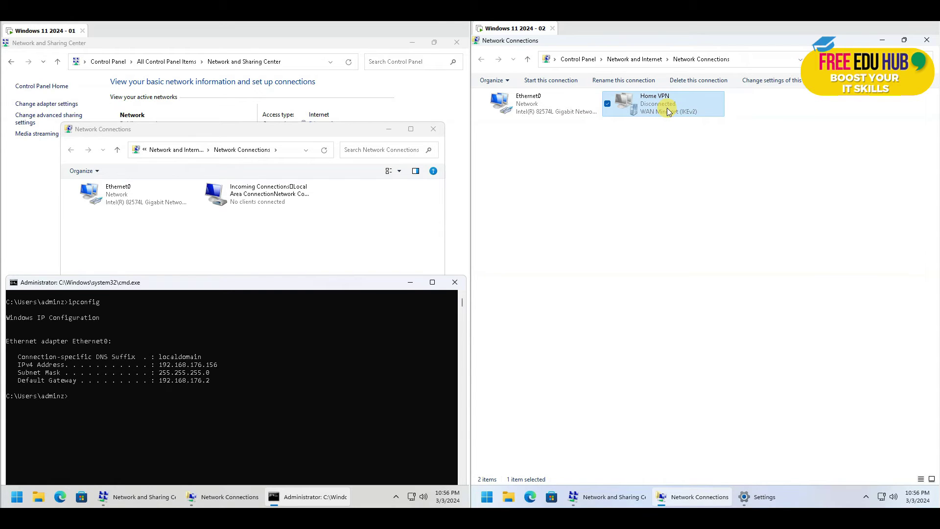
{"action": "right_click", "coordinate": [667, 108]}
{"action": "left_click", "coordinate": [707, 209]}
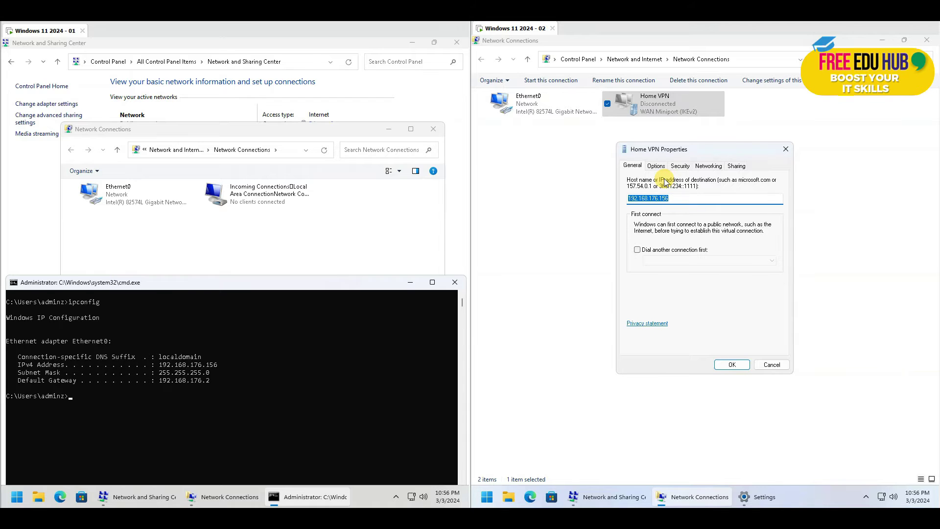
{"action": "left_click", "coordinate": [657, 166]}
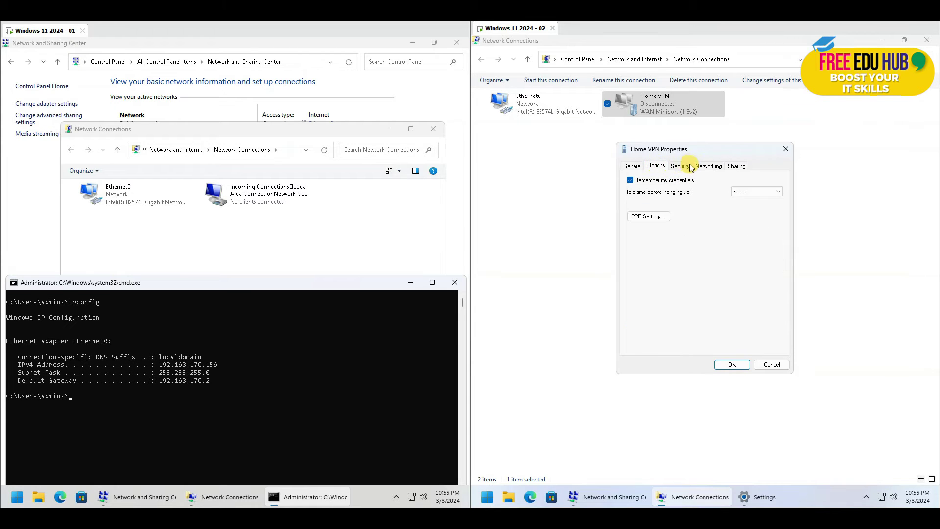
{"action": "left_click", "coordinate": [682, 167]}
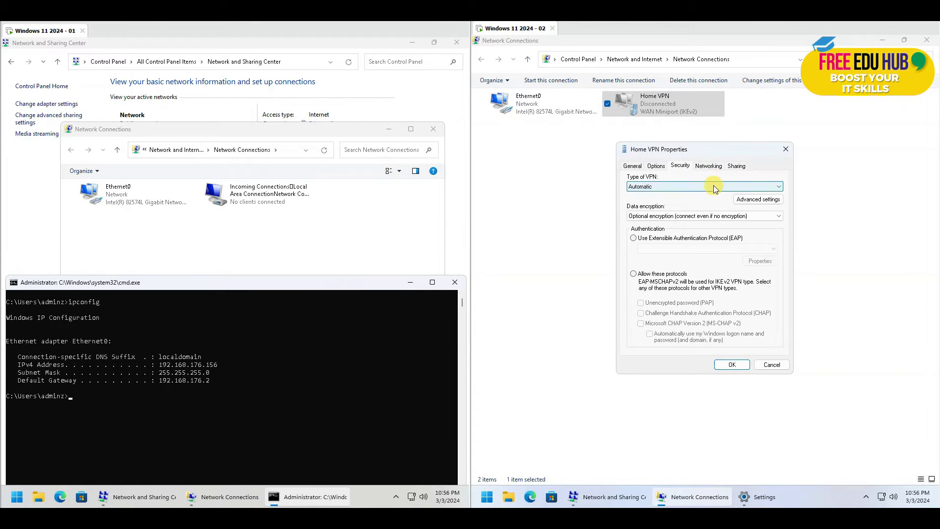
Step: Check the IPv4 properties among Home VPN's networking items, disable Internet Protocol Version 6 (TCP/IPv6), and save the properties
{"action": "left_click", "coordinate": [713, 167]}
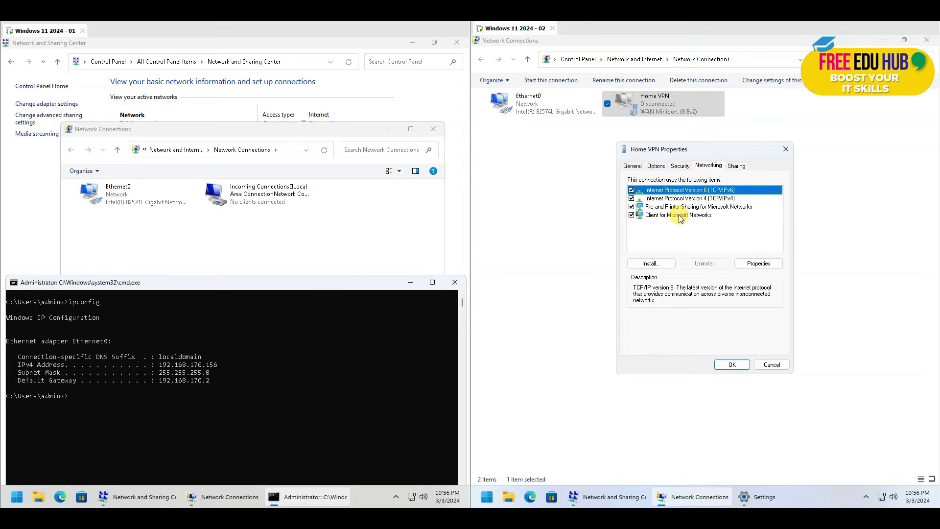
{"action": "left_click", "coordinate": [713, 198]}
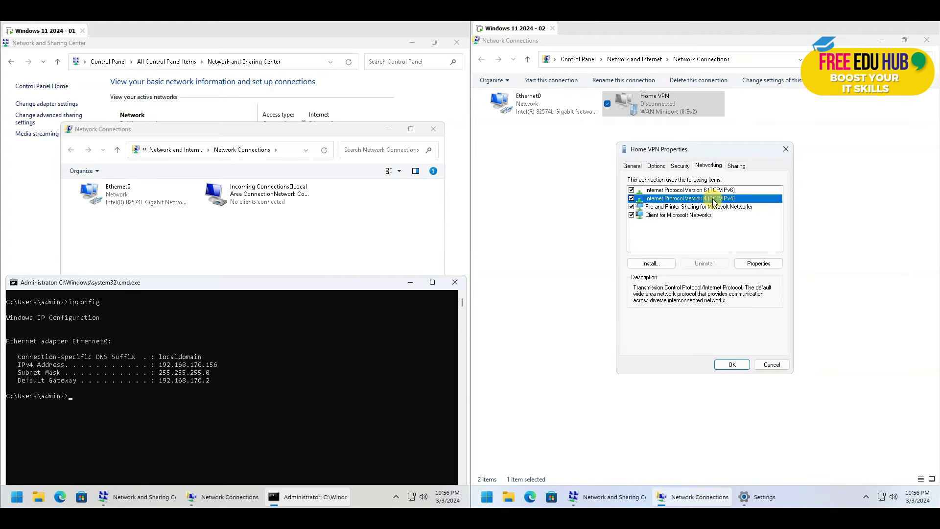
{"action": "left_click", "coordinate": [759, 263]}
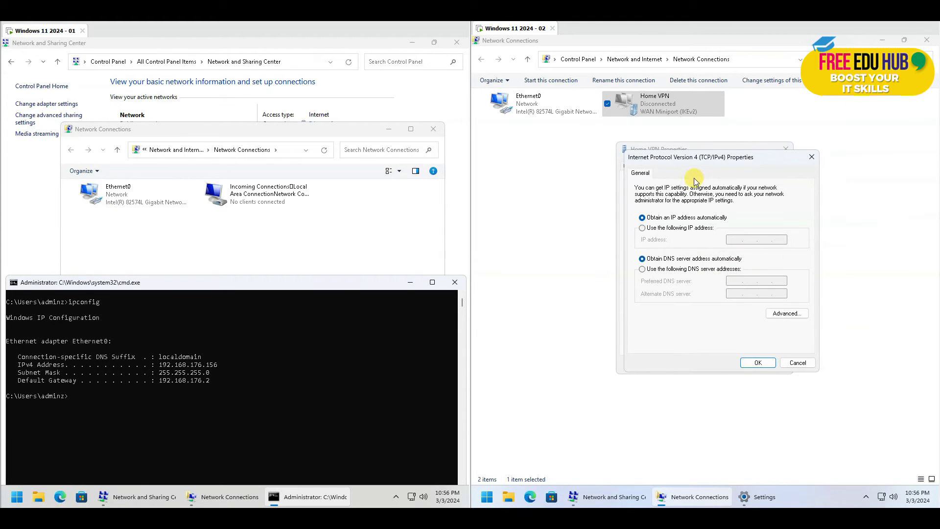
{"action": "left_click", "coordinate": [768, 364]}
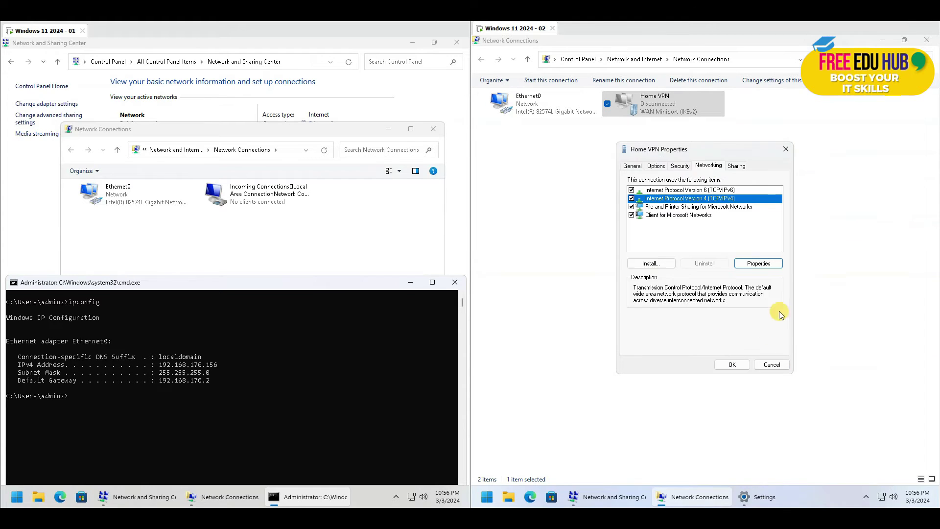
{"action": "left_click", "coordinate": [632, 190]}
{"action": "left_click", "coordinate": [732, 364]}
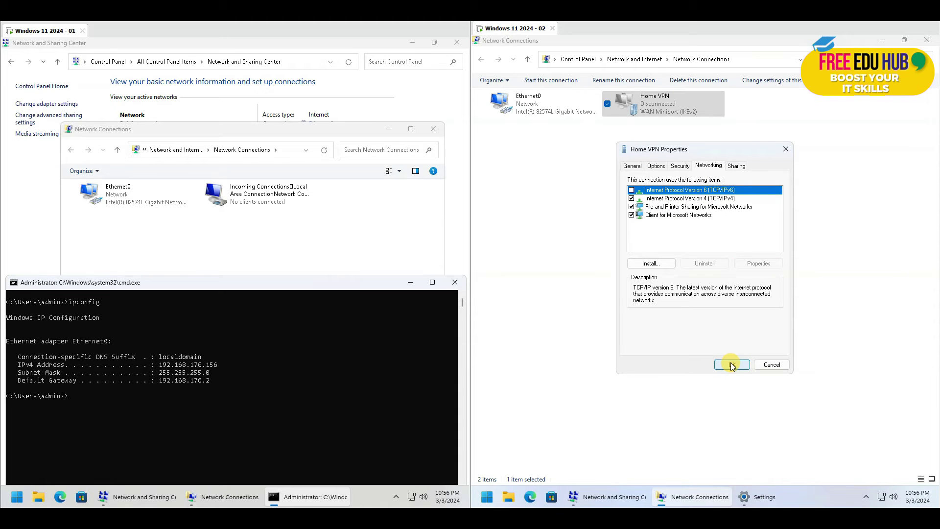
Step: Connect Home VPN from the VPN settings, and view the status details of the adminz connection on Windows 11 2024 - 01
{"action": "left_click", "coordinate": [764, 497]}
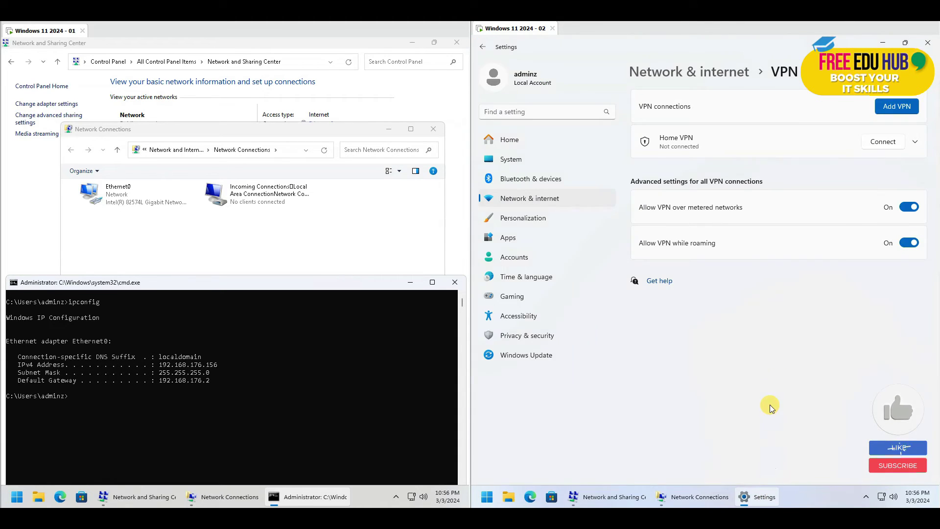
{"action": "left_click", "coordinate": [885, 142]}
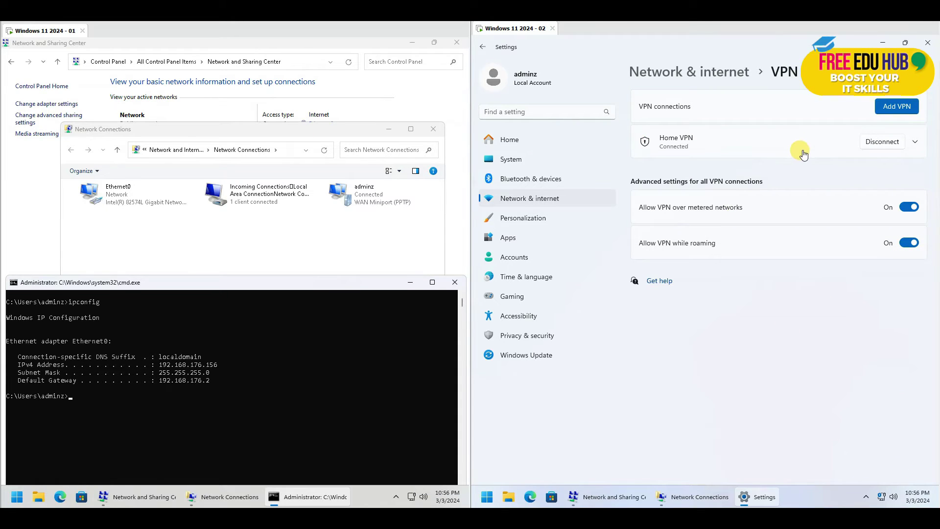
{"action": "double_click", "coordinate": [368, 204]}
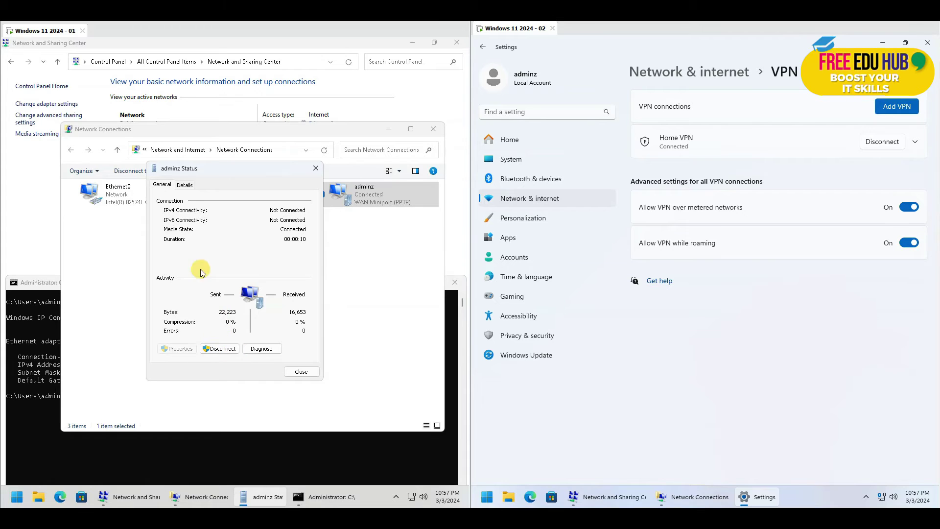
{"action": "left_click", "coordinate": [185, 185]}
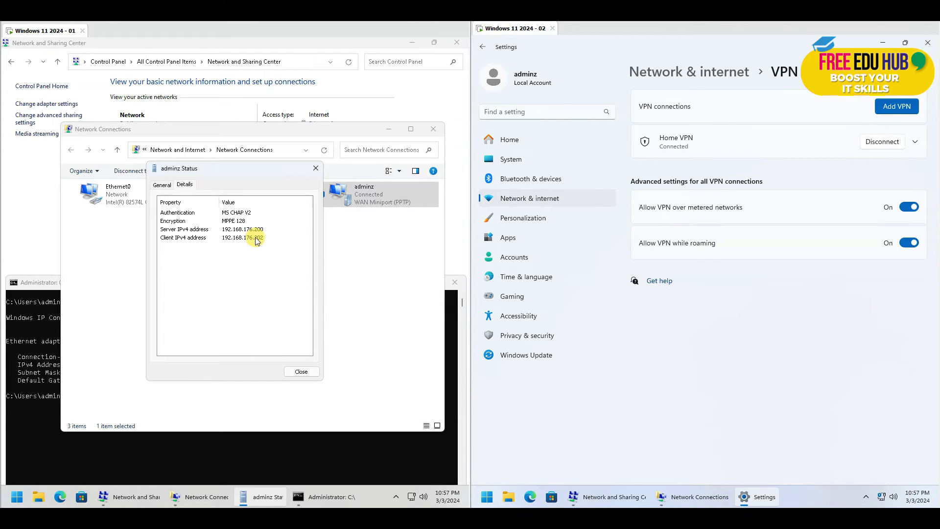
{"action": "left_click", "coordinate": [301, 372]}
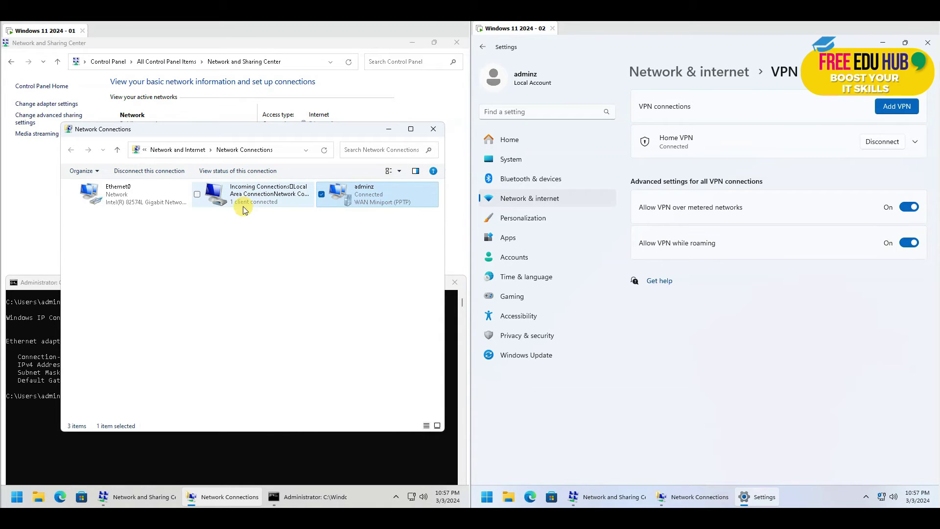
Step: Disconnect Home VPN, and check the users allowed to connect in the Incoming Connections properties on Windows 11 2024 - 01
{"action": "left_click", "coordinate": [885, 142]}
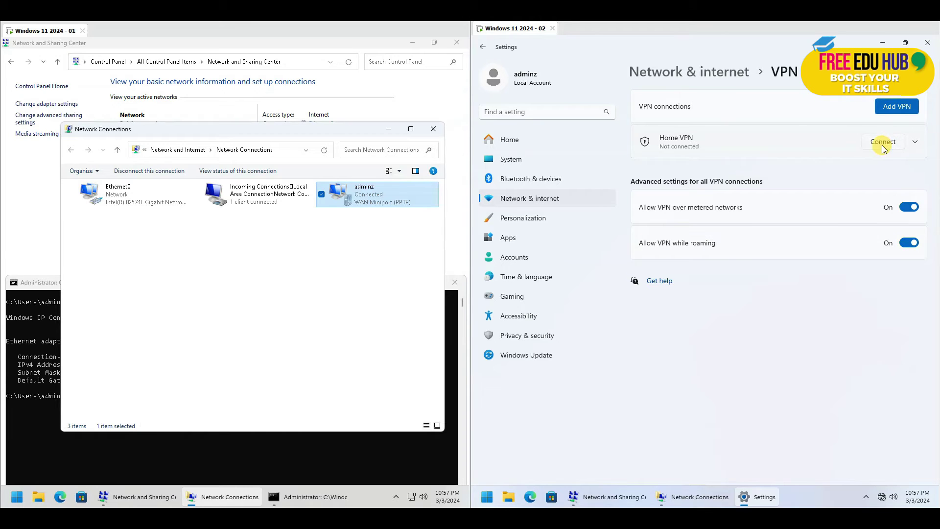
{"action": "left_click", "coordinate": [242, 193]}
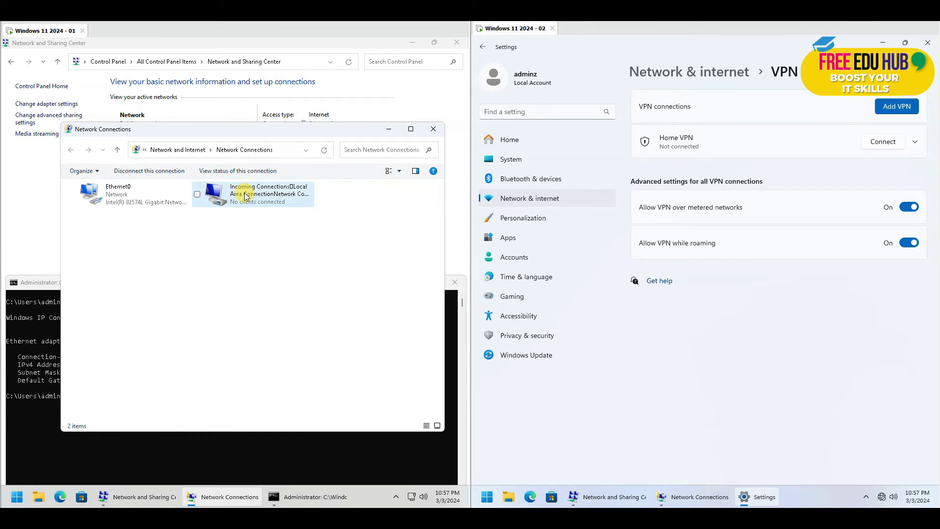
{"action": "right_click", "coordinate": [247, 197]}
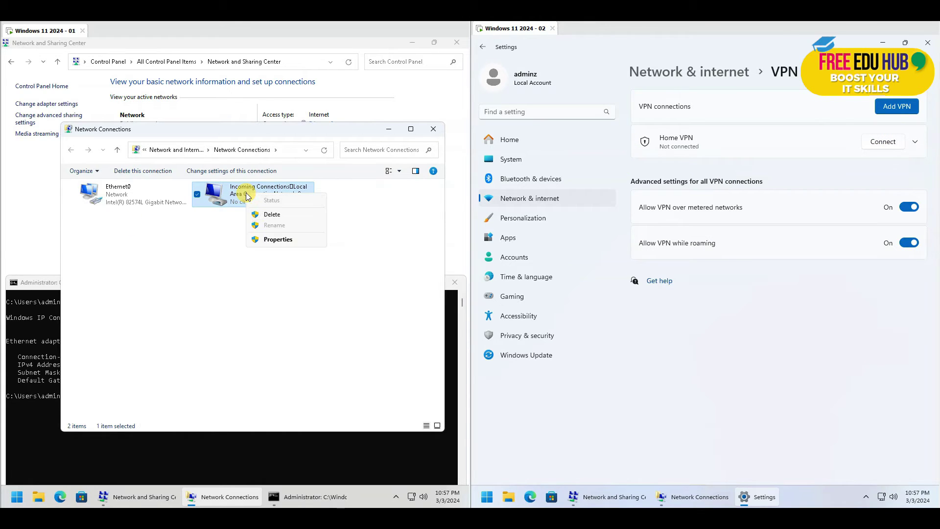
{"action": "left_click", "coordinate": [274, 240]}
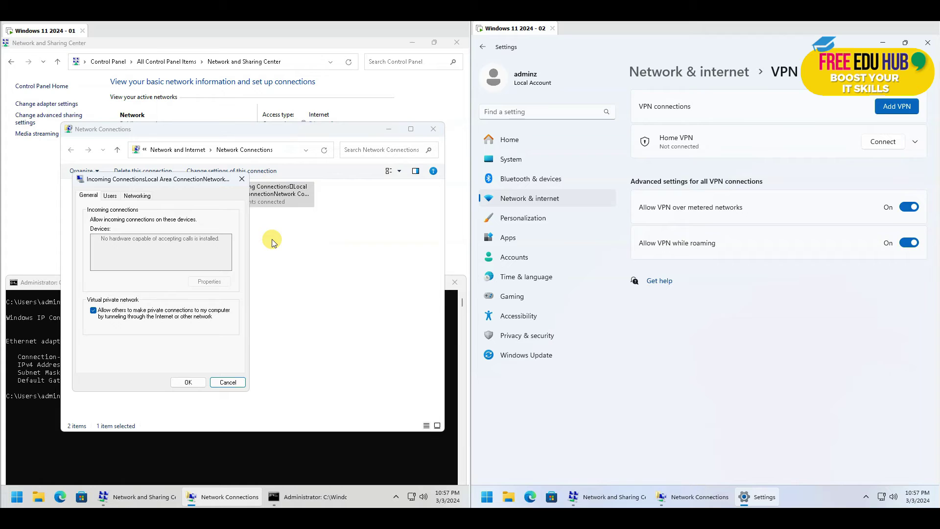
{"action": "left_click", "coordinate": [110, 197]}
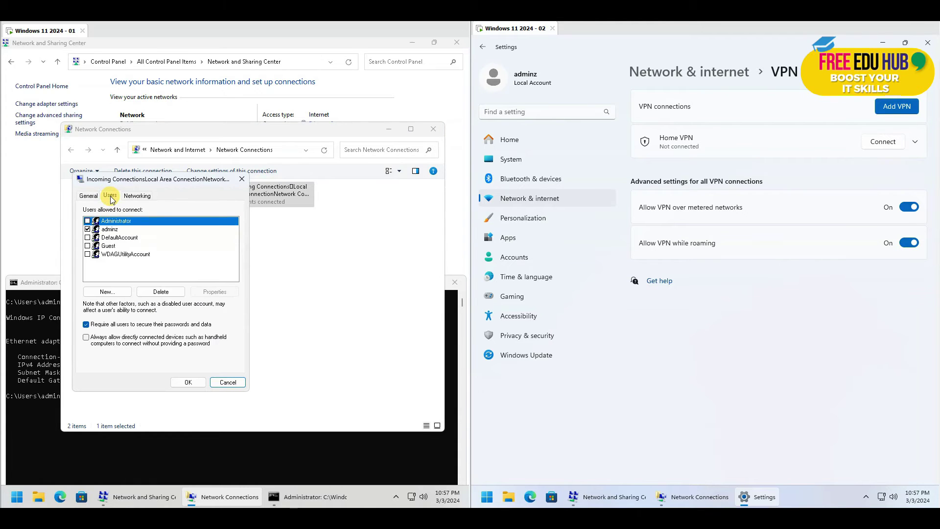
{"action": "left_click", "coordinate": [116, 230]}
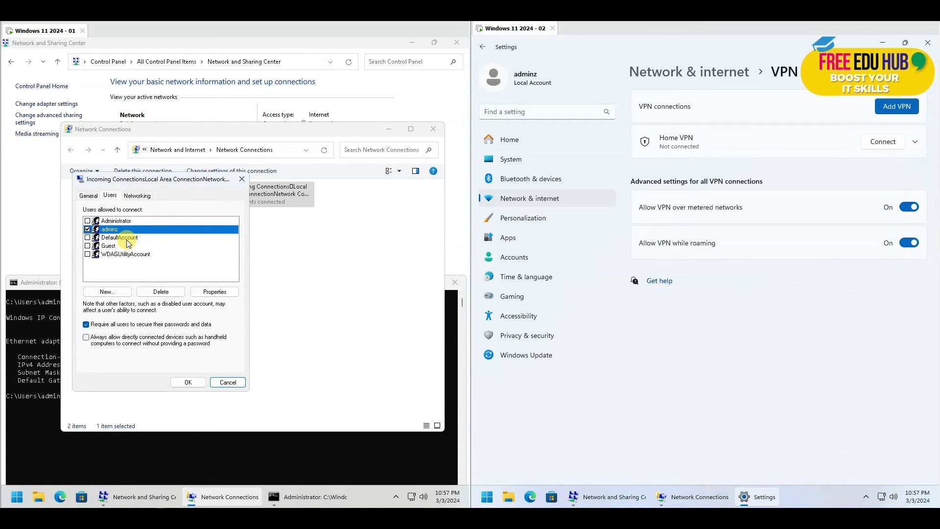
Step: Review the network access and IP address assignment under the Incoming Connections' IPv4 properties, and close the dialogs
{"action": "left_click", "coordinate": [136, 195]}
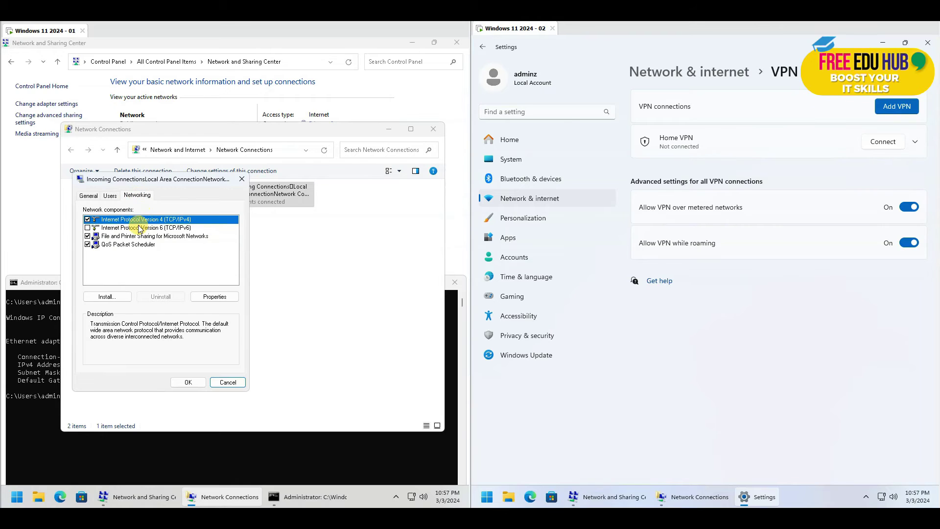
{"action": "left_click", "coordinate": [215, 297]}
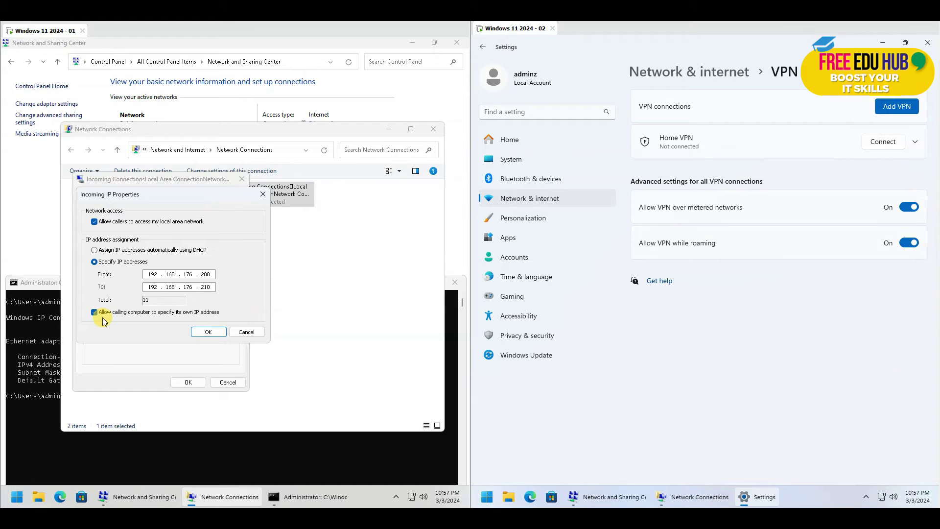
{"action": "left_click", "coordinate": [209, 331]}
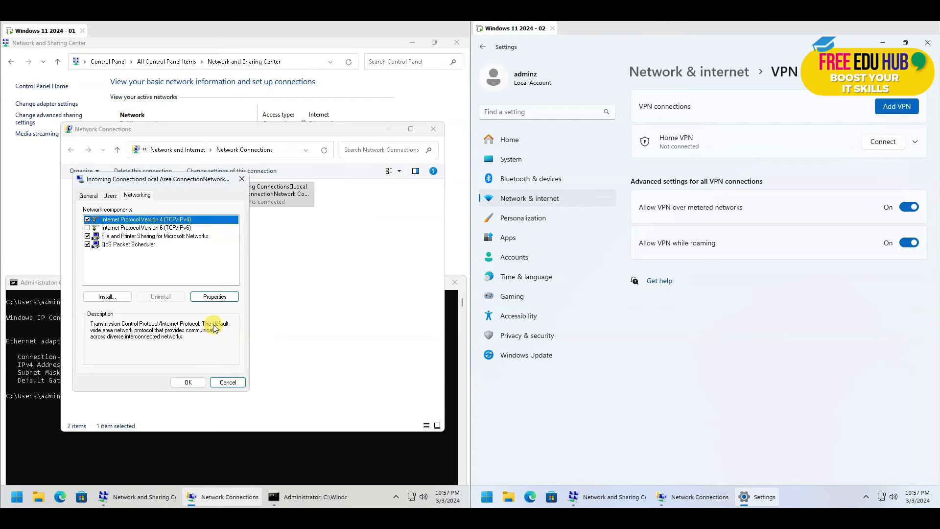
{"action": "left_click", "coordinate": [189, 382]}
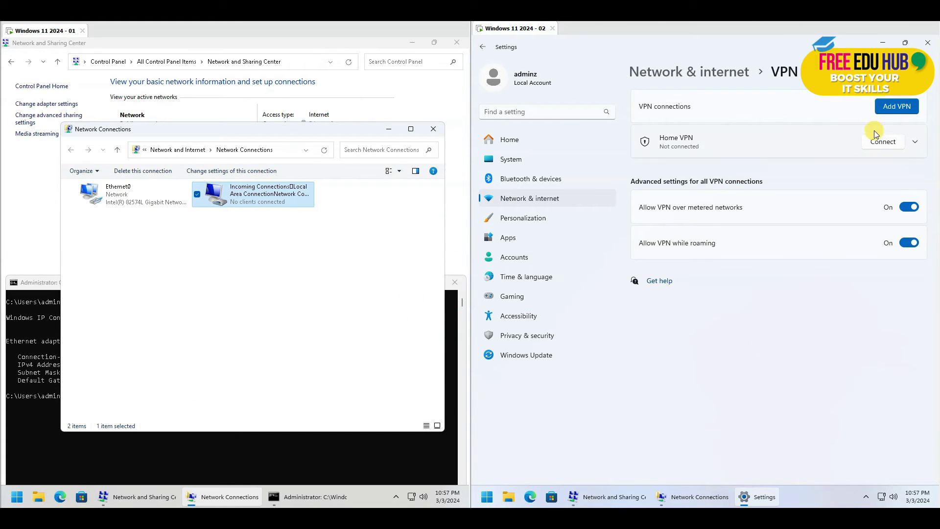
Step: Reconnect Home VPN on Windows 11 2024 - 02 and close Settings to return to its network connections
{"action": "left_click", "coordinate": [880, 142]}
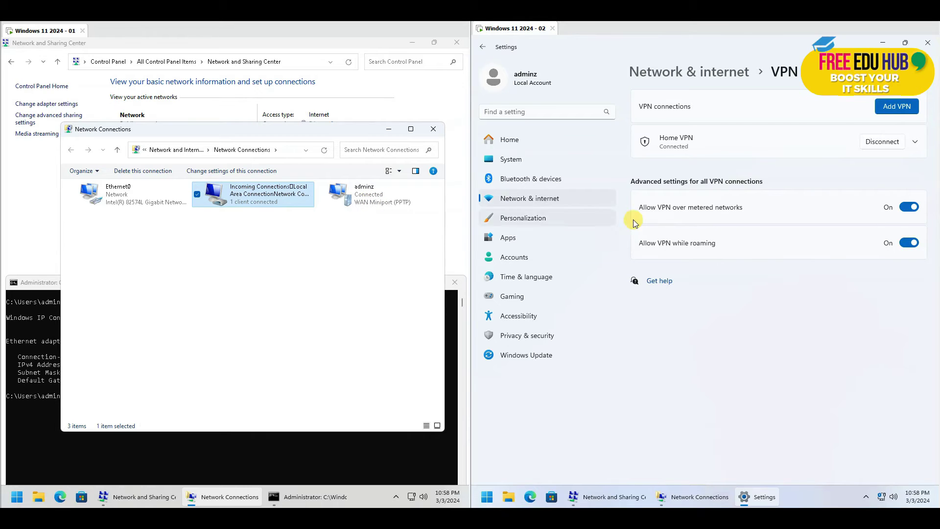
{"action": "left_click", "coordinate": [927, 43]}
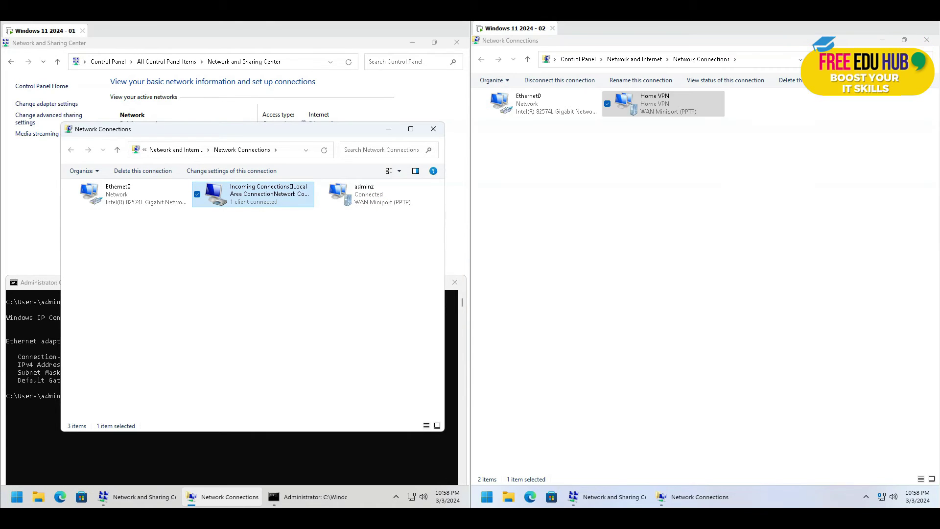
{"action": "left_click", "coordinate": [651, 166]}
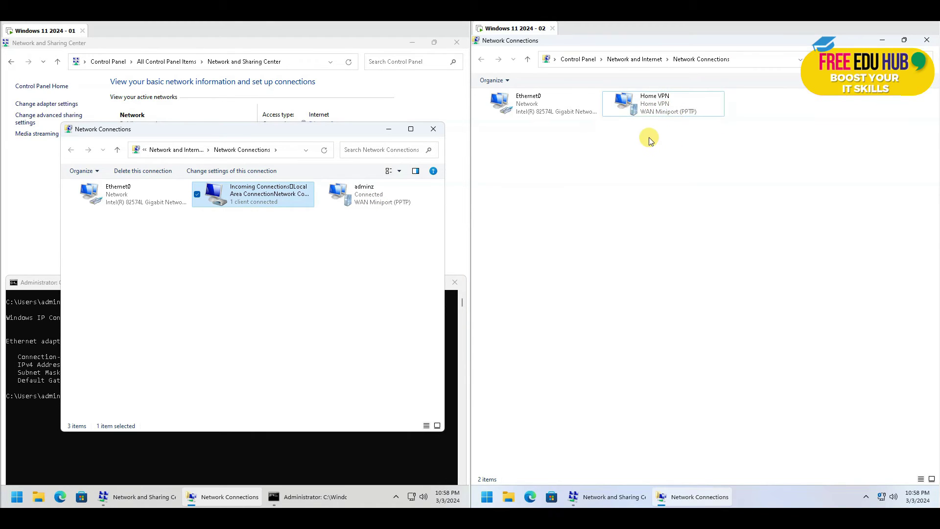
Step: Check Home VPN's status in quick settings, and view its network connection details from the adapter's status
{"action": "left_click", "coordinate": [882, 500]}
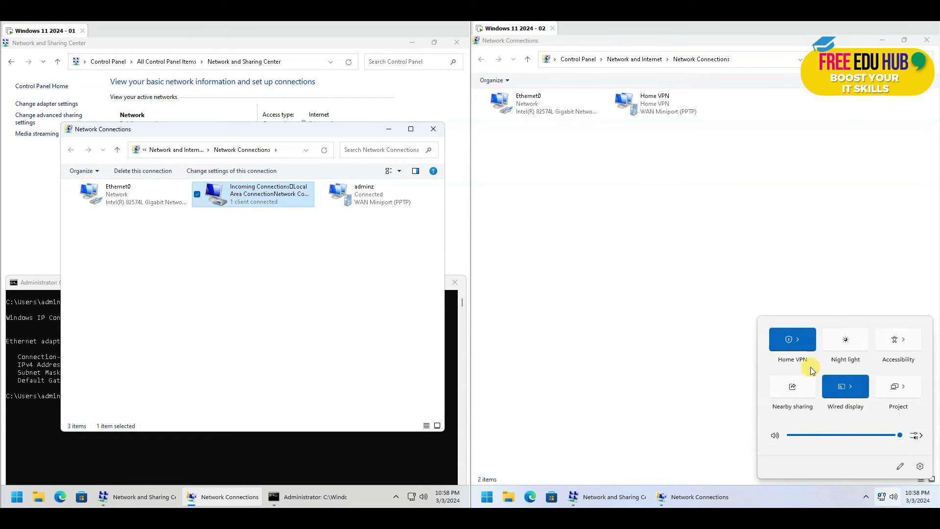
{"action": "left_click", "coordinate": [794, 339]}
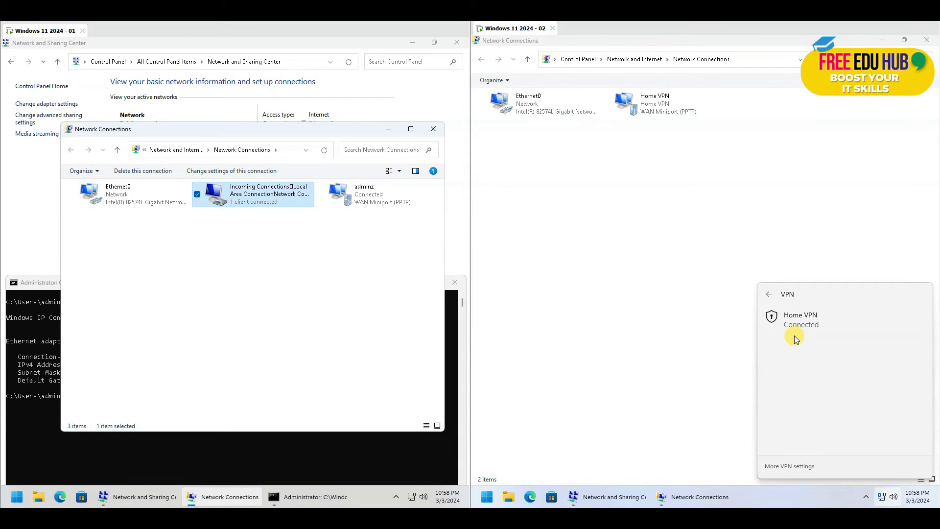
{"action": "left_click", "coordinate": [747, 331]}
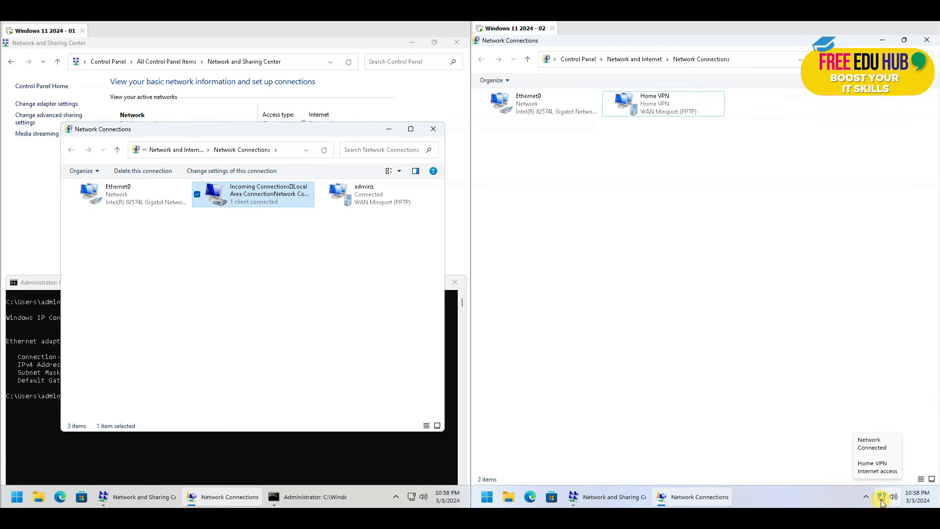
{"action": "double_click", "coordinate": [652, 113]}
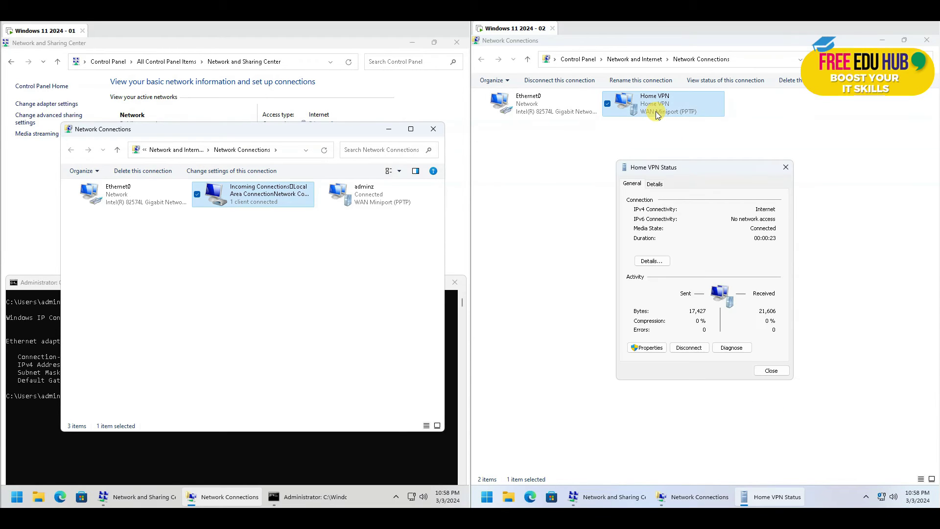
{"action": "left_click", "coordinate": [650, 261]}
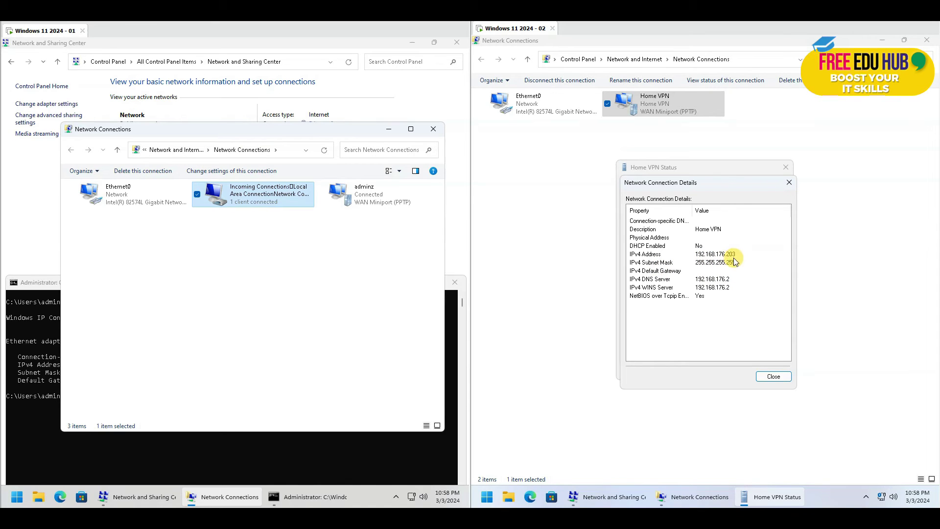
Step: Ping 192.168.176.203 from the command prompt on Windows 11 2024 - 01, and close Home VPN's details and status on Windows 11 2024 - 02
{"action": "left_click", "coordinate": [212, 448]}
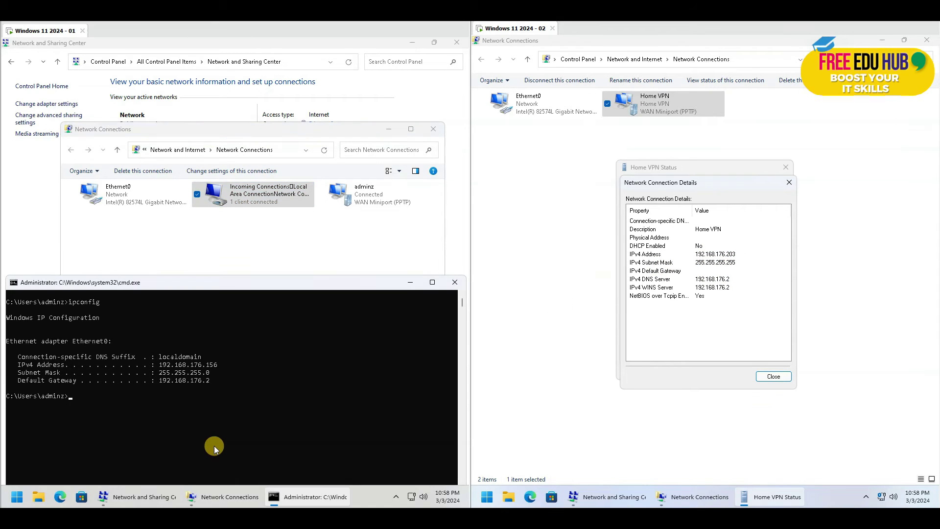
{"action": "type", "text": "ping"}
{"action": "key", "text": "Up"}
{"action": "key", "text": "BackSpace"}
{"action": "key", "text": "BackSpace"}
{"action": "key", "text": "BackSpace"}
{"action": "key", "text": "BackSpace"}
{"action": "key", "text": "BackSpace"}
{"action": "key", "text": "BackSpace"}
{"action": "key", "text": "BackSpace"}
{"action": "key", "text": "BackSpace"}
{"action": "type", "text": "ping 192"}
{"action": "type", "text": ".168.15"}
{"action": "type", "text": "6."}
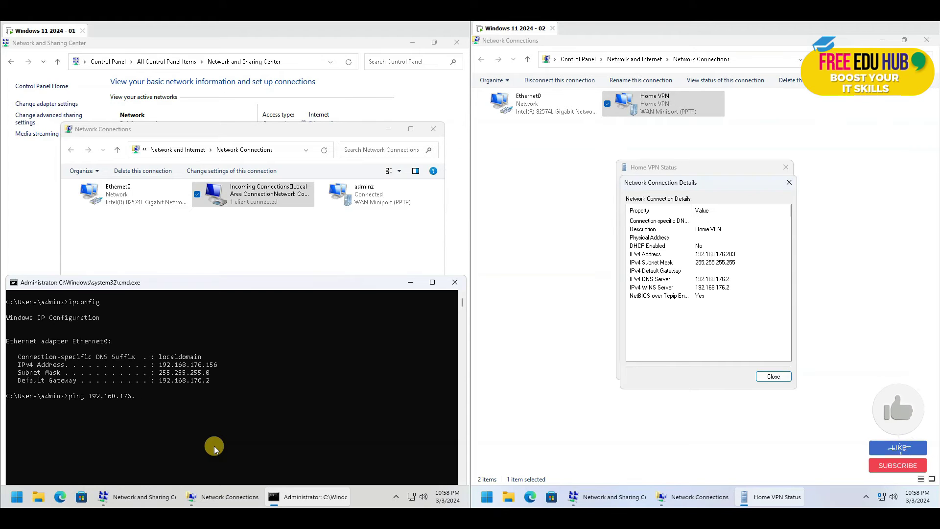
{"action": "type", "text": "203"}
{"action": "key", "text": "Return"}
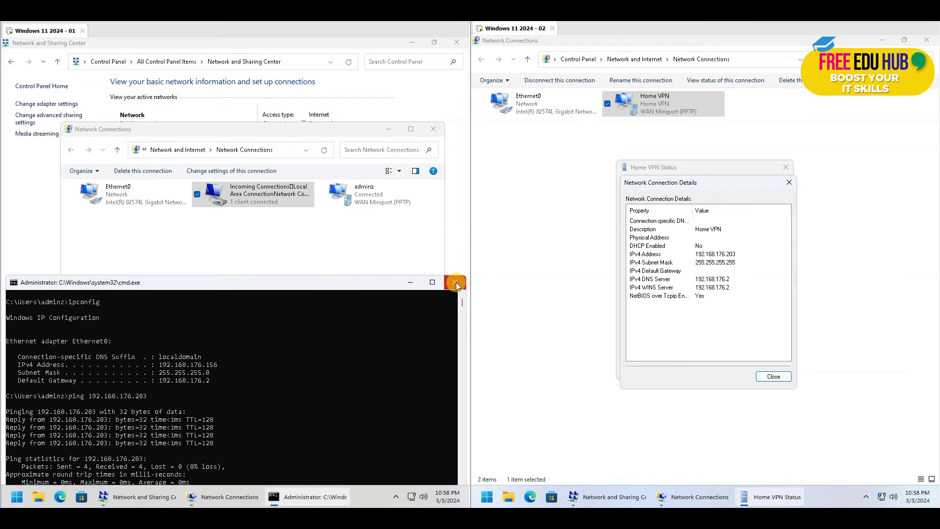
{"action": "left_click", "coordinate": [773, 378]}
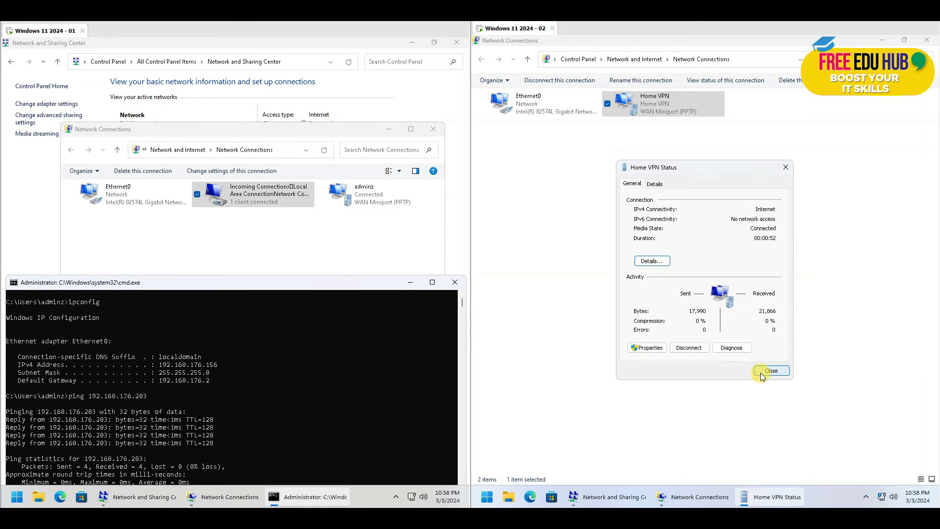
{"action": "left_click", "coordinate": [769, 370]}
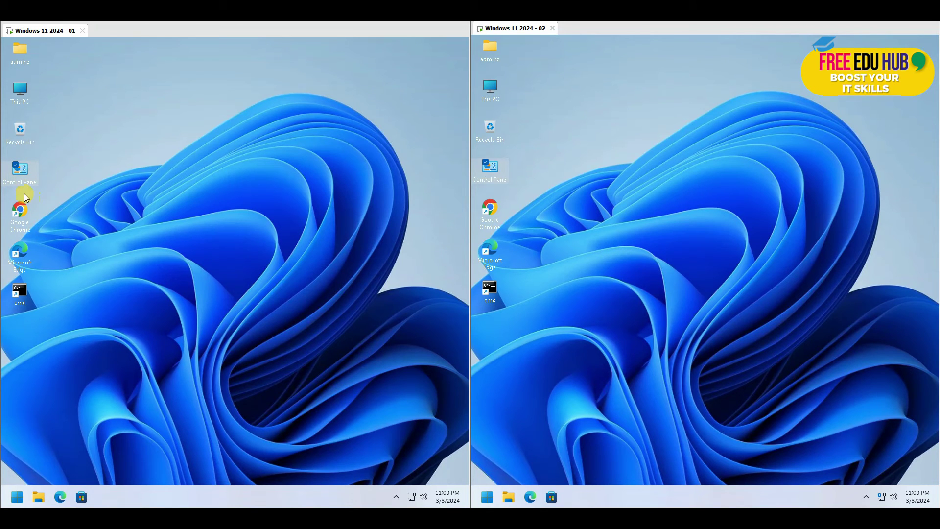
Step: Turn on the Internet Information Services Windows feature on Windows 11 2024 - 01, and close the Windows Features and Control Panel windows
{"action": "double_click", "coordinate": [24, 178]}
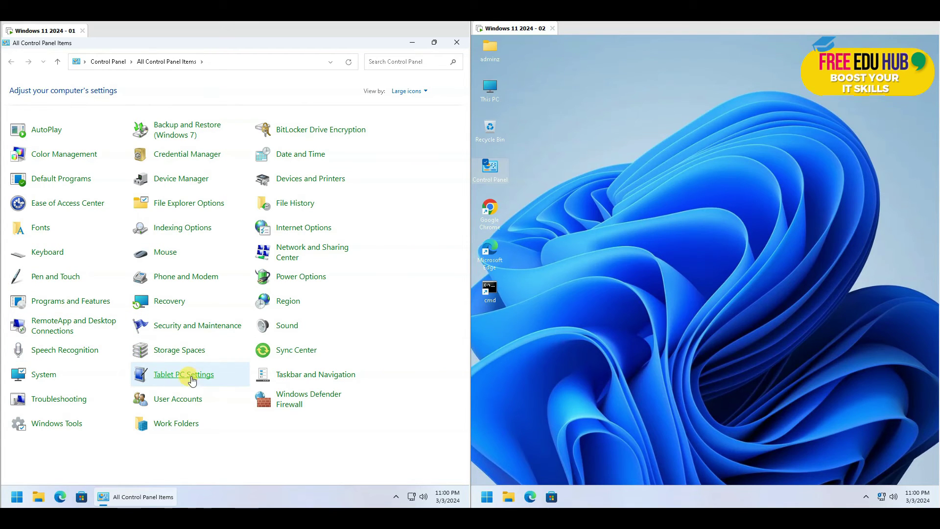
{"action": "left_click", "coordinate": [78, 304]}
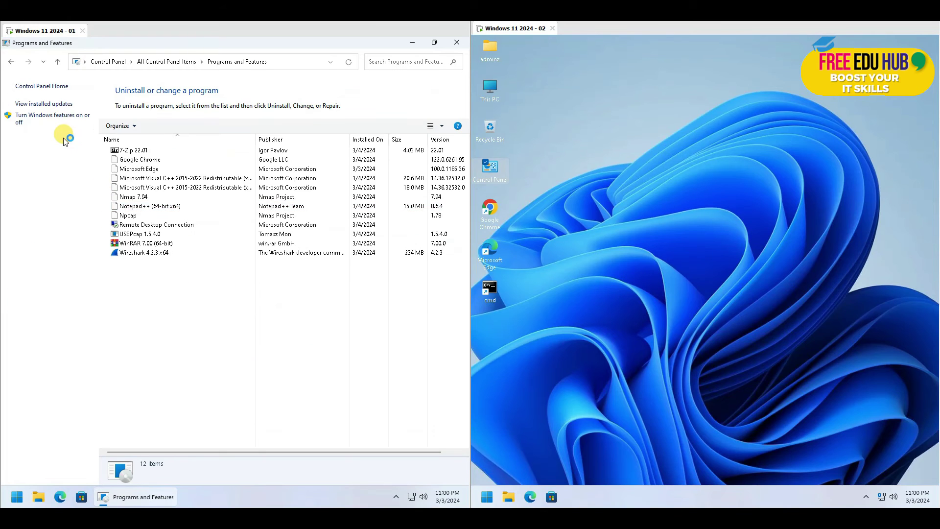
{"action": "left_click", "coordinate": [45, 116]}
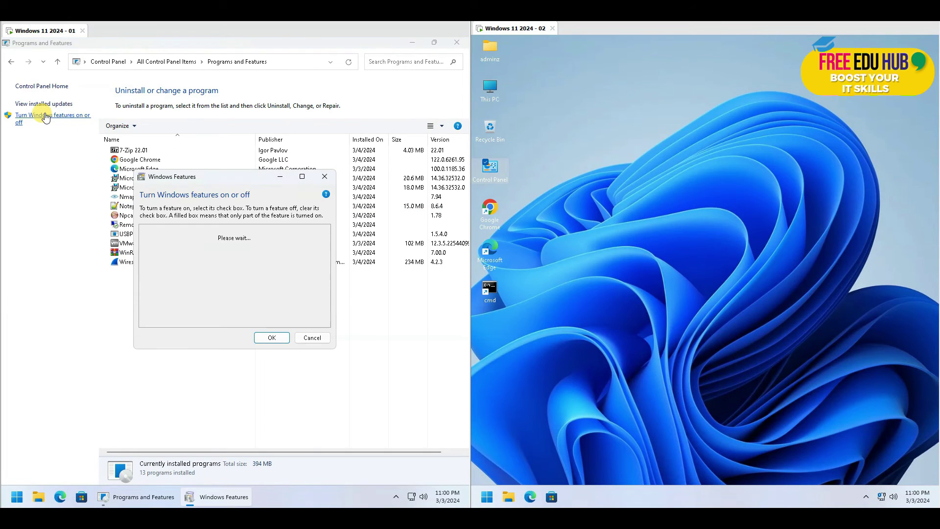
{"action": "left_click", "coordinate": [302, 176]}
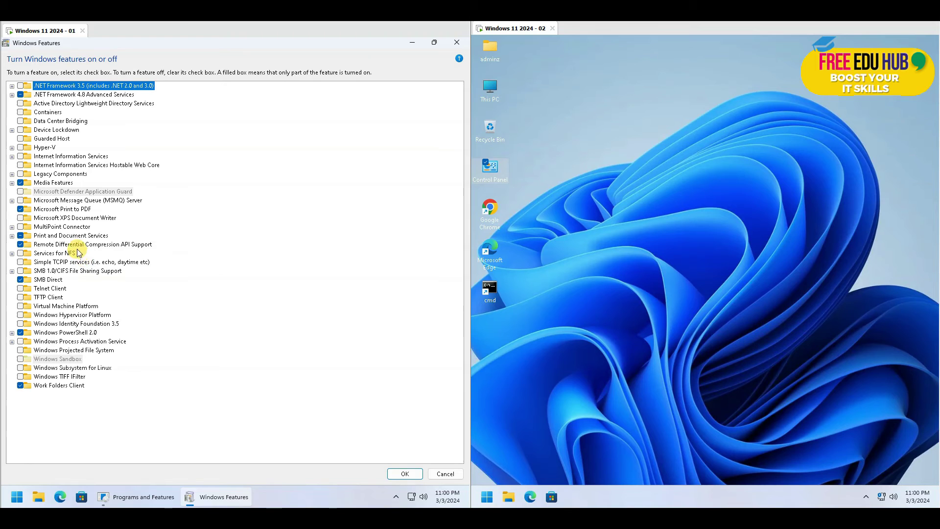
{"action": "left_click", "coordinate": [21, 157]}
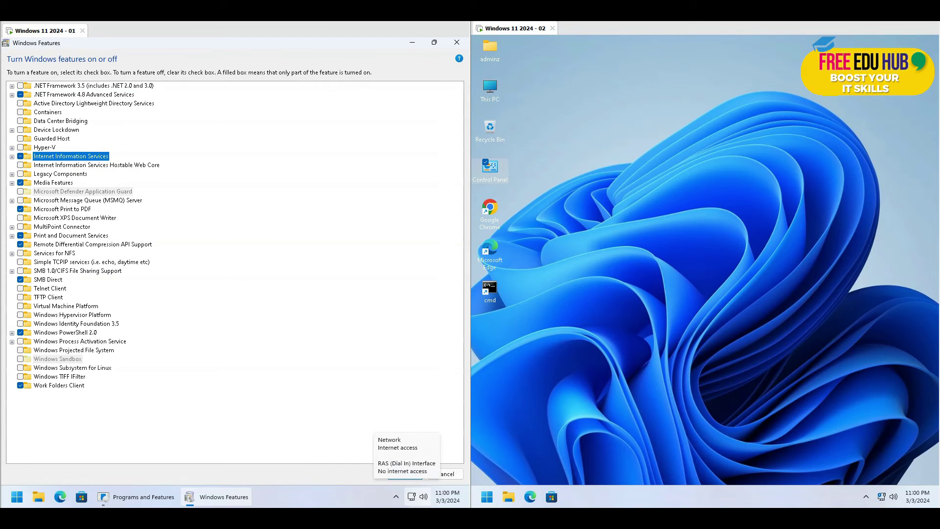
{"action": "left_click", "coordinate": [402, 474]}
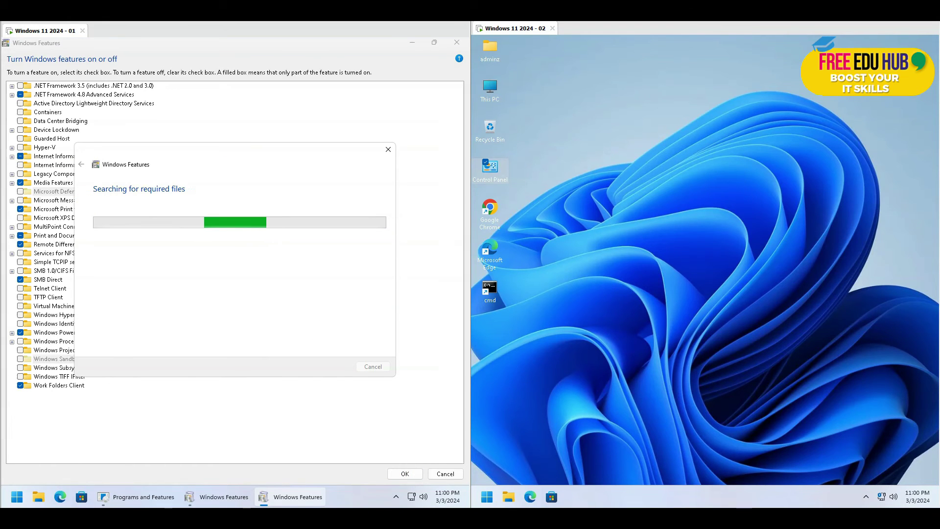
{"action": "left_click", "coordinate": [374, 367]}
{"action": "left_click", "coordinate": [460, 43]}
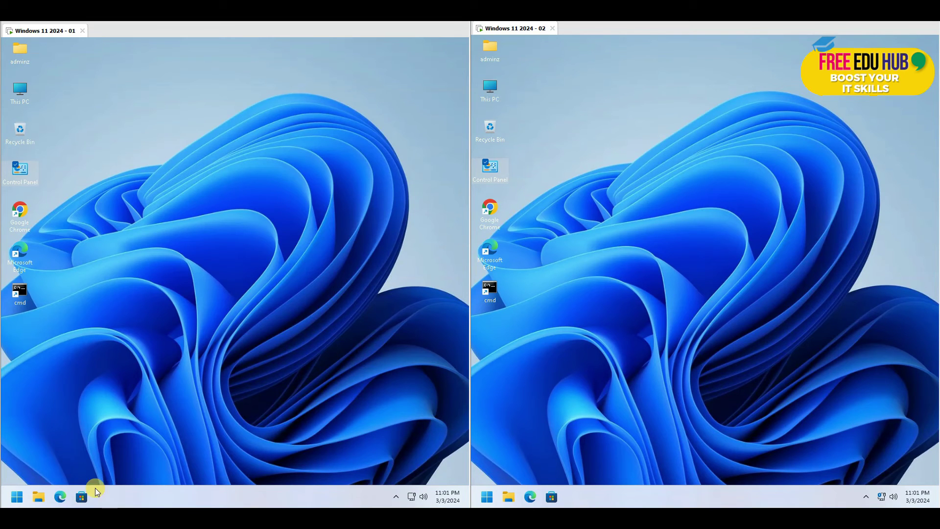
Step: Launch Internet Information Services (IIS) Manager on Windows 11 2024 - 01 with a Run command
{"action": "right_click", "coordinate": [16, 497]}
{"action": "left_click", "coordinate": [35, 436]}
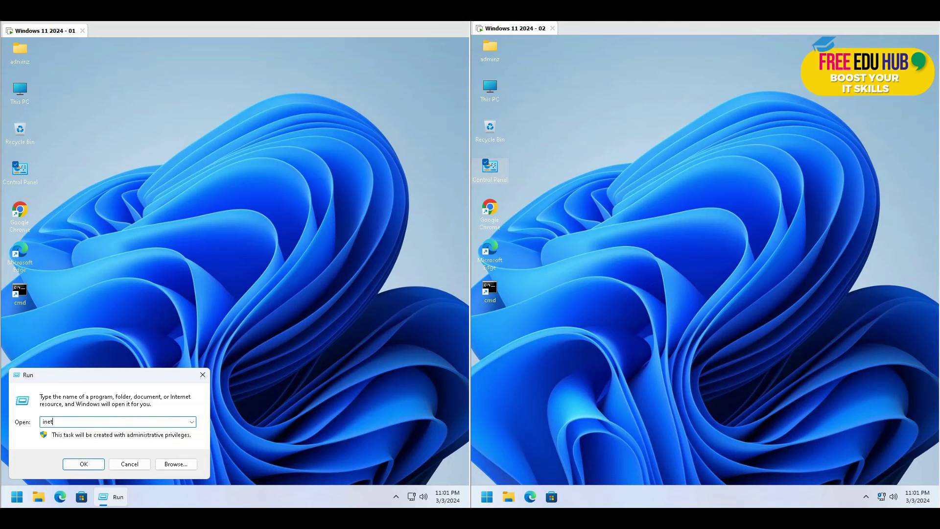
{"action": "key", "text": "Return"}
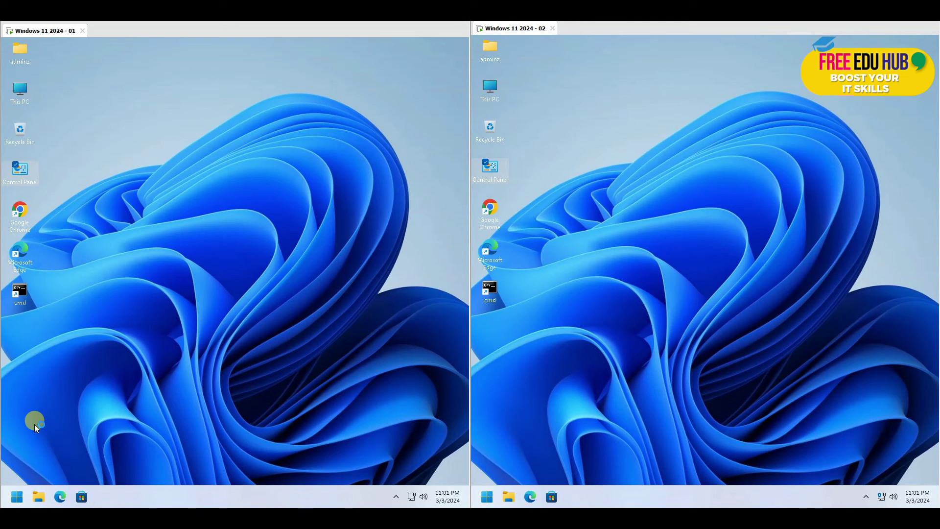
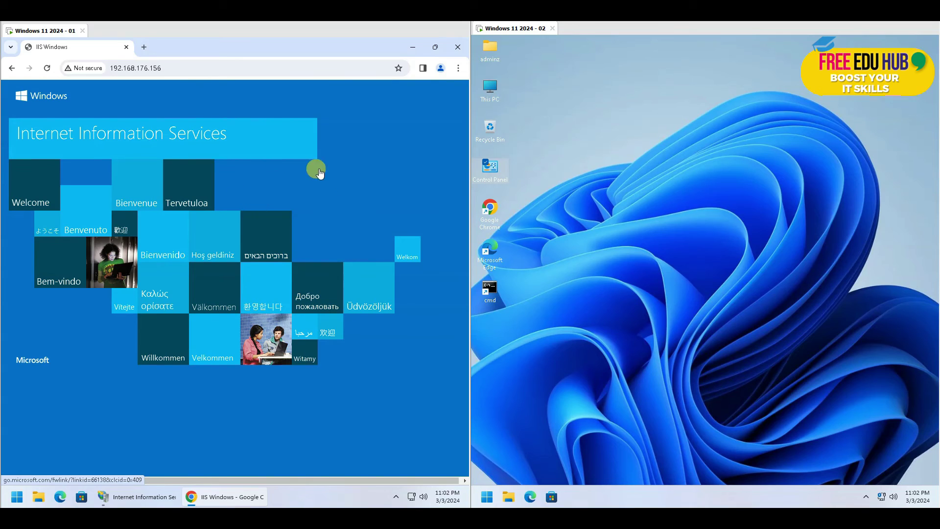
{"action": "left_click", "coordinate": [177, 68]}
{"action": "key", "text": "ctrl+c"}
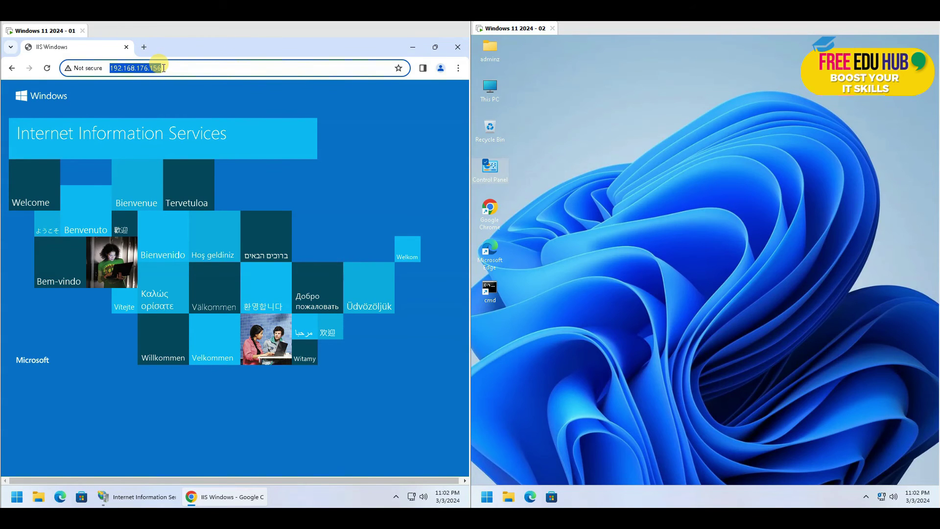
{"action": "left_click", "coordinate": [143, 47]}
{"action": "key", "text": "ctrl+v"}
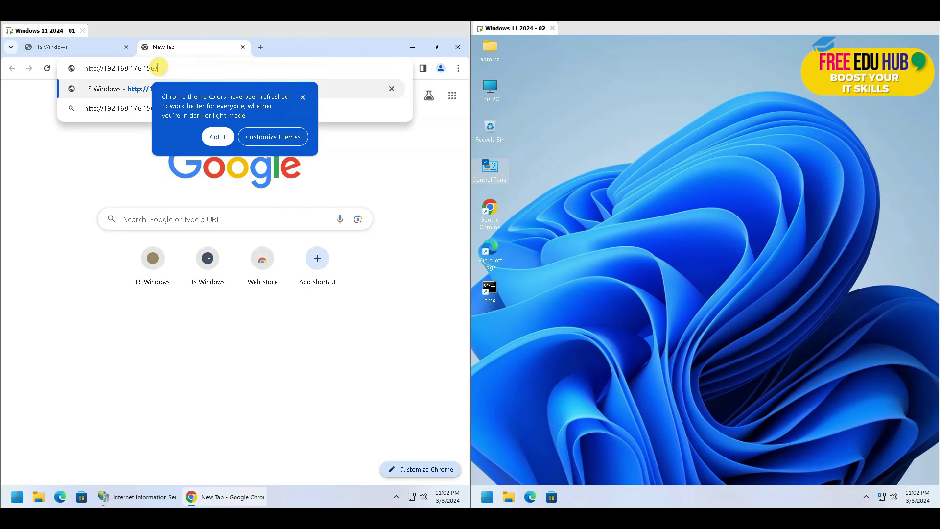
{"action": "left_click", "coordinate": [216, 137]}
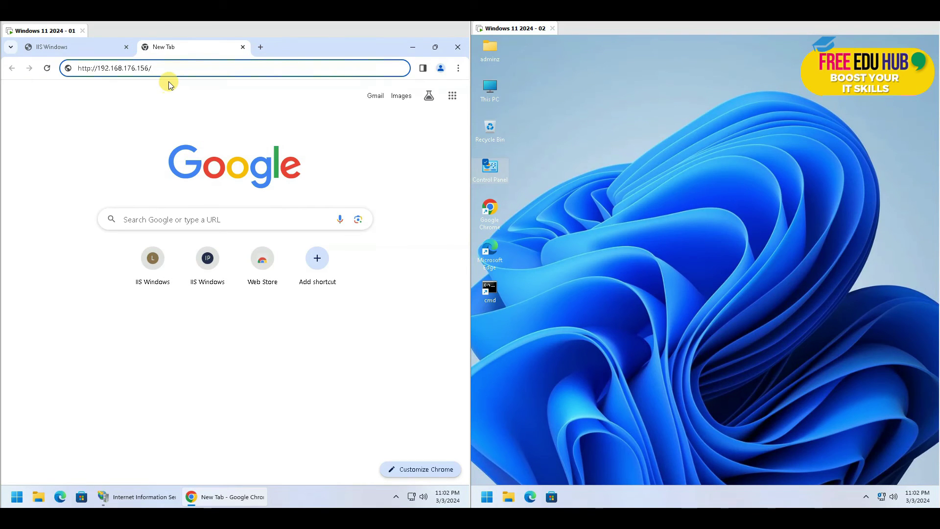
{"action": "key", "text": "BackSpace"}
{"action": "key", "text": "BackSpace"}
{"action": "key", "text": "BackSpace"}
{"action": "type", "text": "200"}
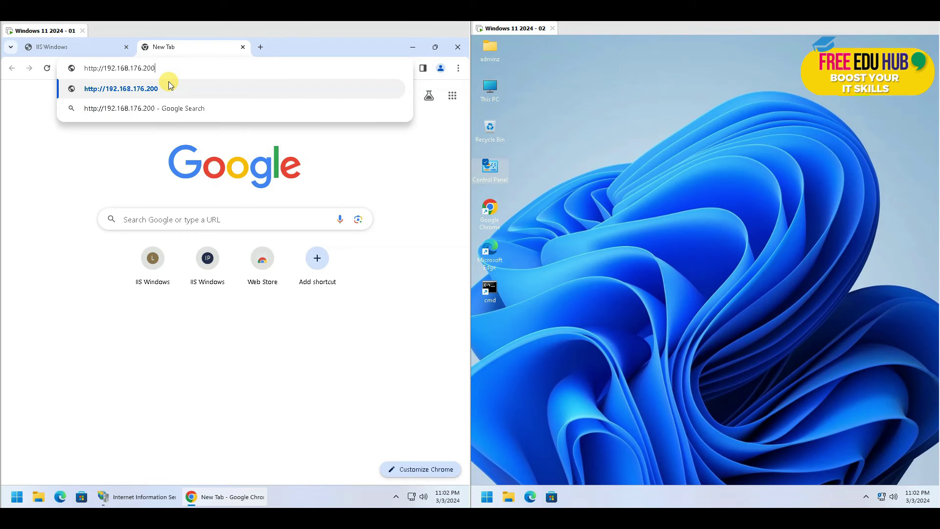
{"action": "key", "text": "Return"}
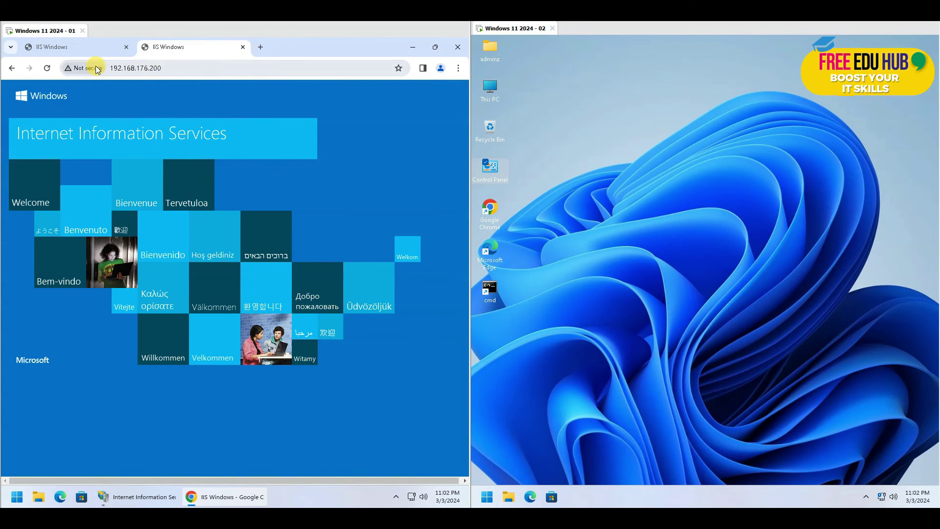
Step: Compare the two IIS page tabs, close the 192.168.176.200 tab, and minimize Chrome to return to IIS Manager
{"action": "left_click", "coordinate": [82, 45]}
{"action": "left_click", "coordinate": [208, 46]}
{"action": "left_click", "coordinate": [243, 47]}
{"action": "left_click", "coordinate": [413, 47]}
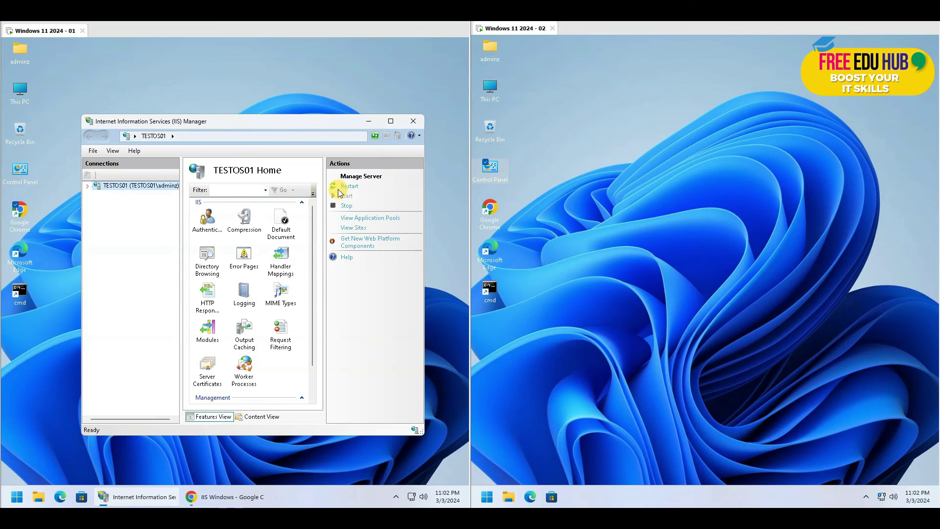
Step: Maximize IIS Manager, expand the TESTOS01 server's sites, and stop the Default Web Site
{"action": "left_click", "coordinate": [390, 122]}
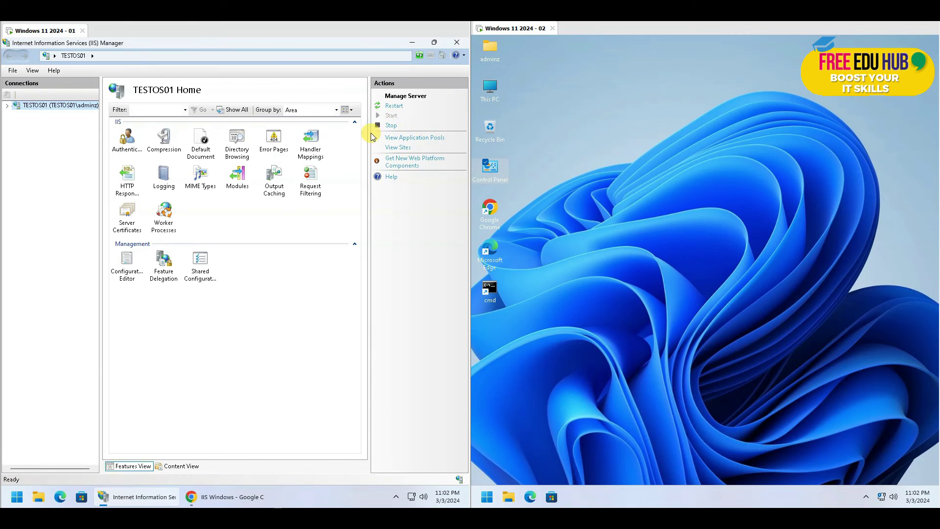
{"action": "left_click", "coordinate": [9, 106]}
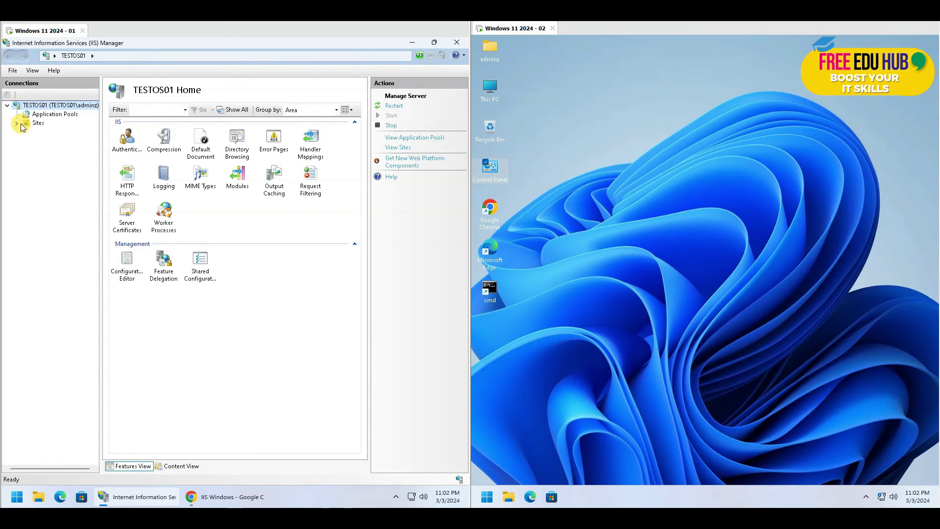
{"action": "left_click", "coordinate": [16, 123]}
{"action": "left_click", "coordinate": [52, 132]}
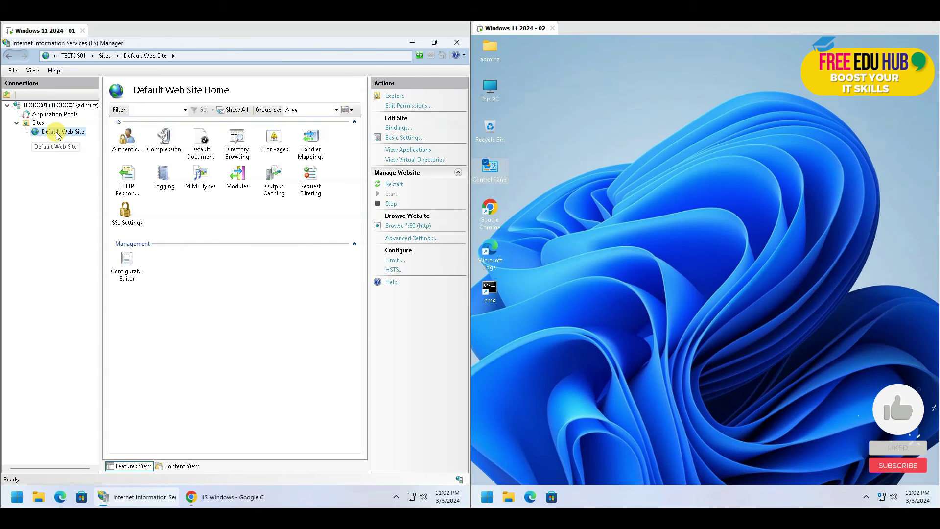
{"action": "left_click", "coordinate": [391, 205]}
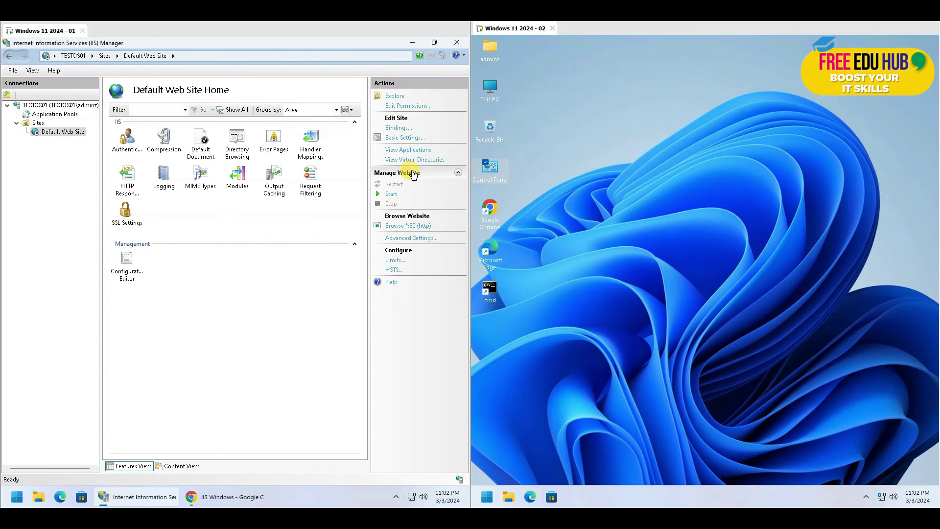
Step: Set the IP address of the Default Web Site's http binding to 192.168.176.200, and start the site
{"action": "left_click", "coordinate": [399, 128]}
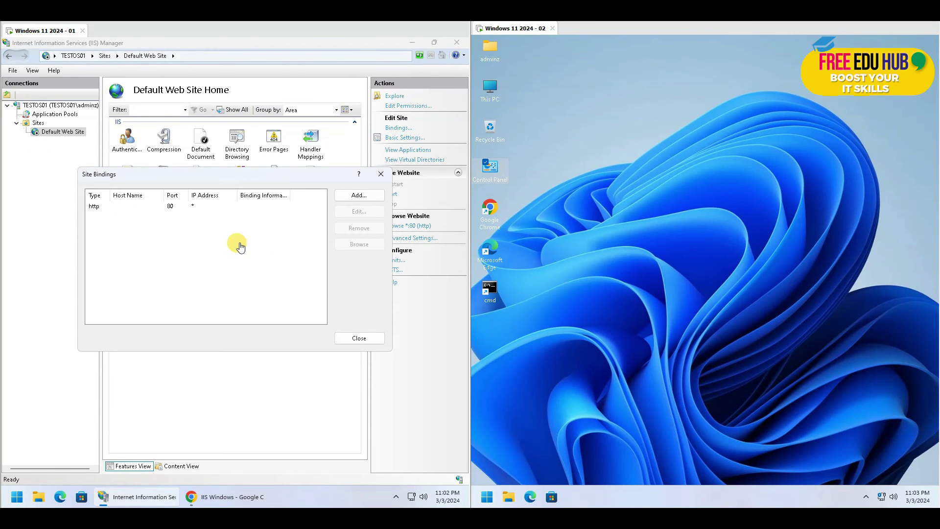
{"action": "left_click", "coordinate": [199, 206]}
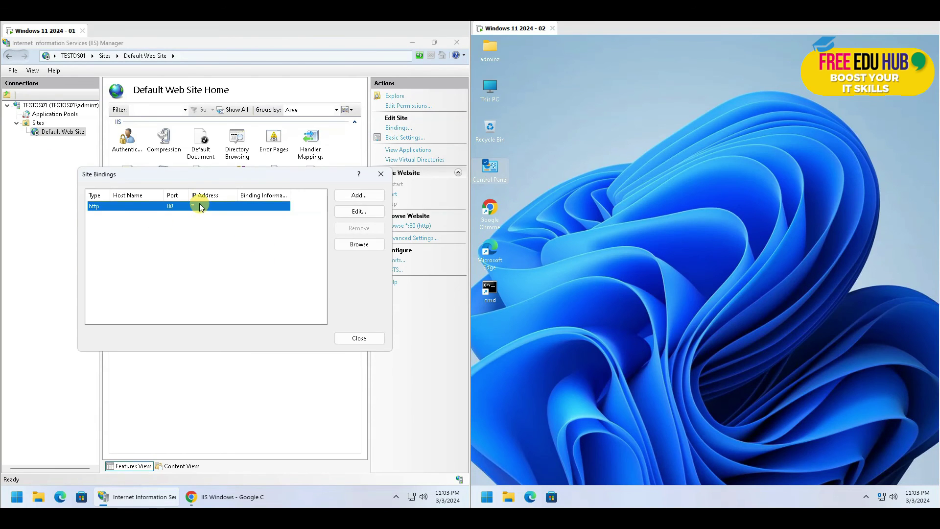
{"action": "double_click", "coordinate": [199, 206]}
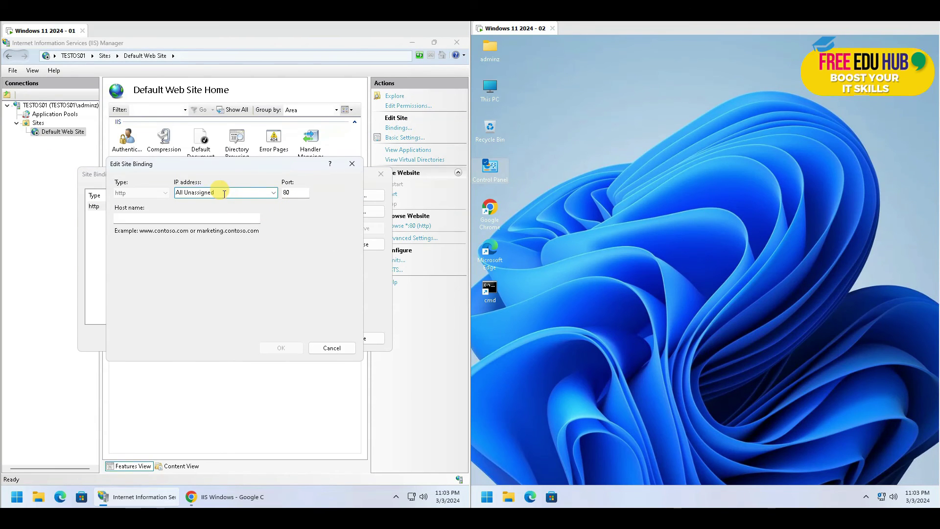
{"action": "type", "text": "19"}
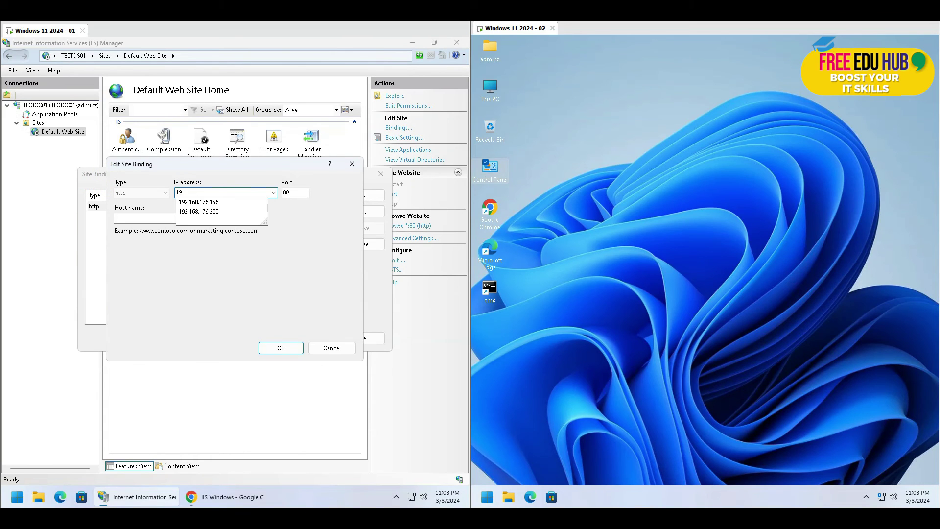
{"action": "key", "text": "Down"}
{"action": "key", "text": "Down"}
{"action": "key", "text": "Return"}
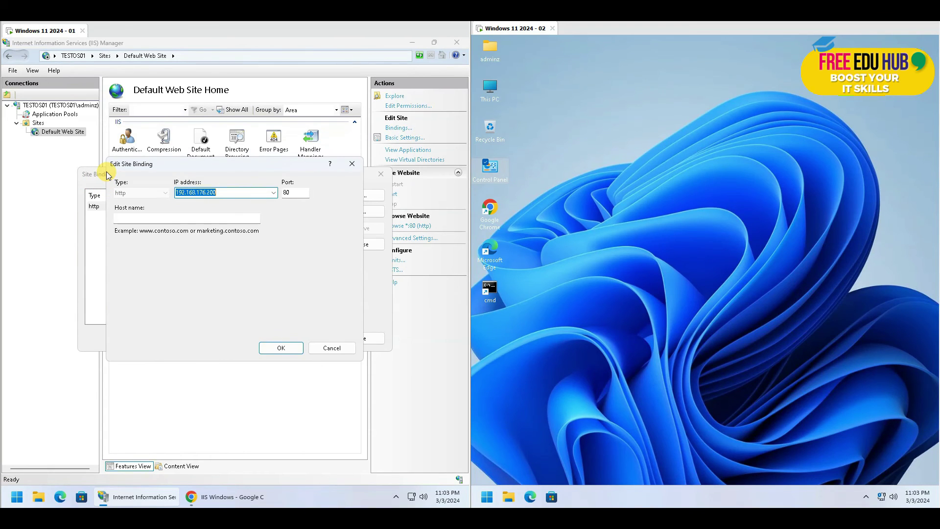
{"action": "left_click", "coordinate": [287, 348]}
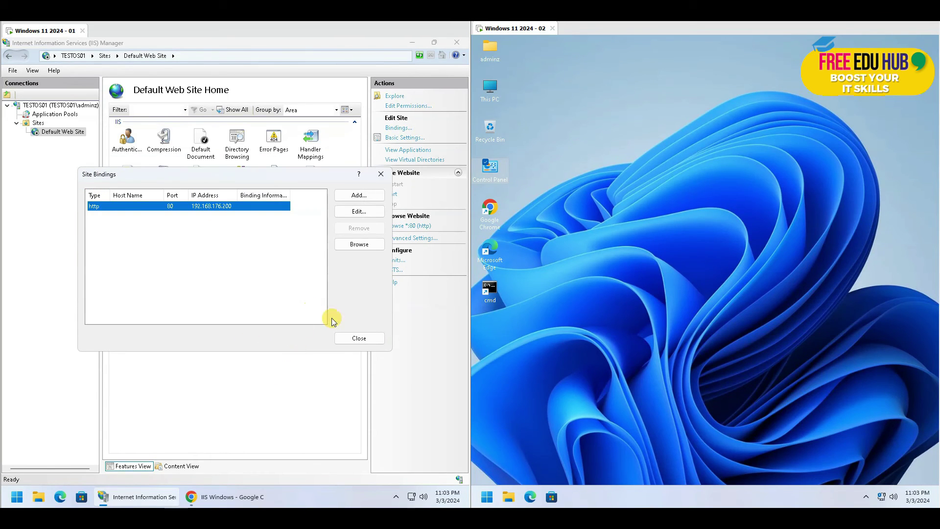
{"action": "left_click", "coordinate": [372, 342]}
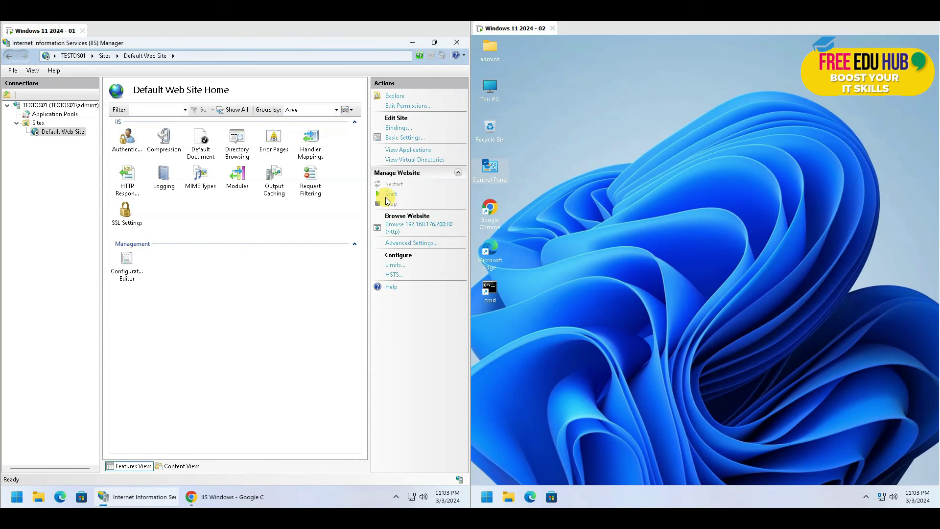
{"action": "left_click", "coordinate": [390, 195]}
Step: Switch to Chrome and reload the 192.168.176.156 page to test the new site binding
{"action": "left_click", "coordinate": [235, 496]}
{"action": "left_click", "coordinate": [176, 68]}
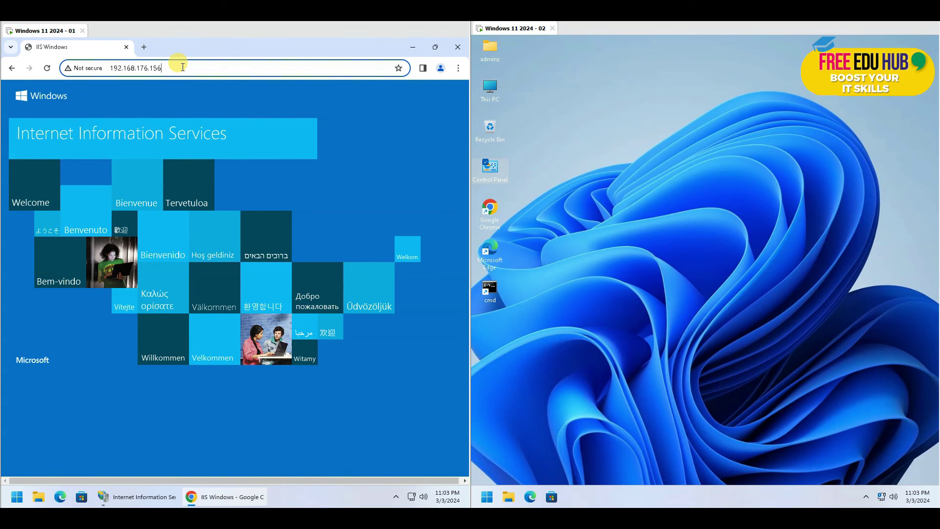
{"action": "left_click", "coordinate": [47, 67]}
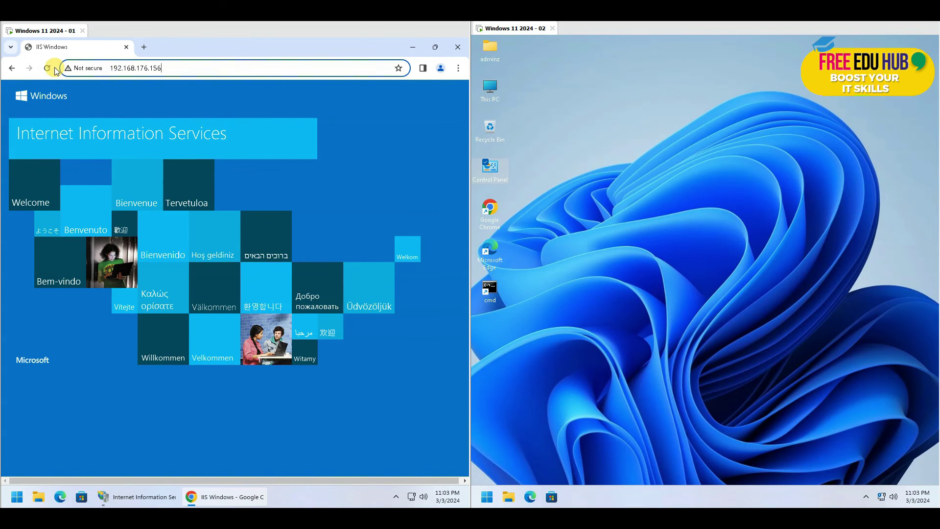
{"action": "left_click", "coordinate": [47, 68]}
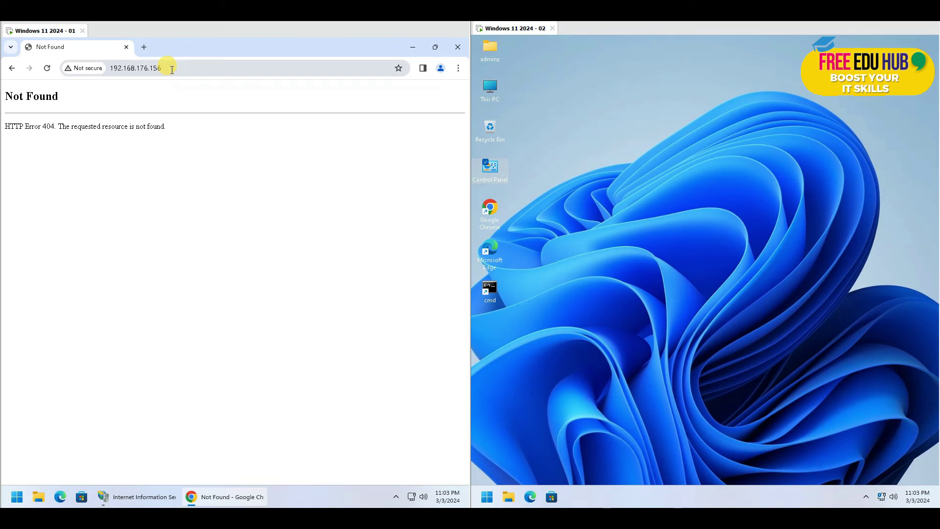
Step: Change the address on the first machine's browser page to 192.168.176.200 and load it to test the new site binding
{"action": "left_click_drag", "start_coordinate": [190, 70], "coordinate": [152, 70]}
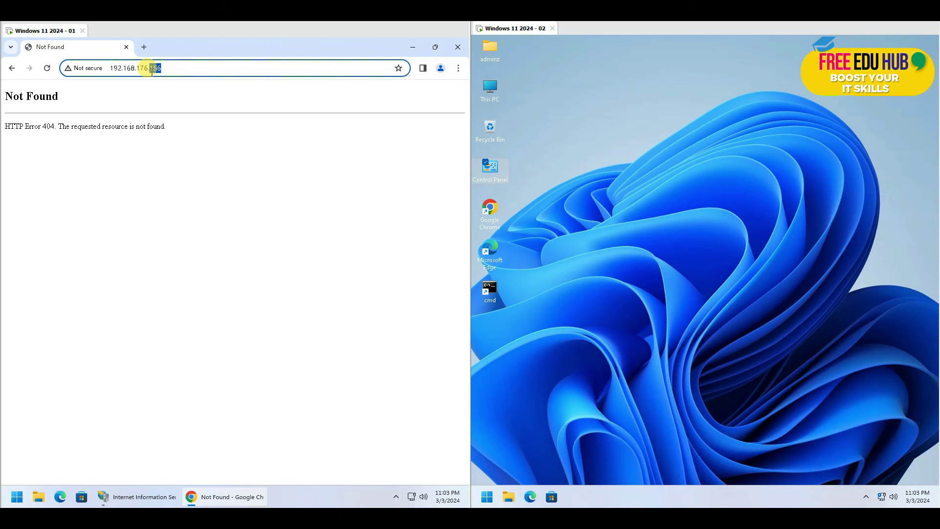
{"action": "type", "text": "200"}
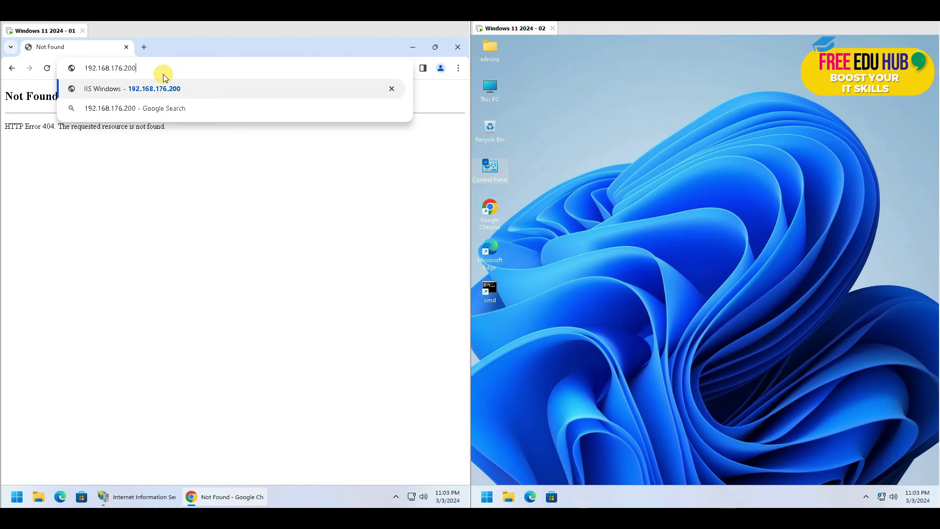
{"action": "key", "text": "Return"}
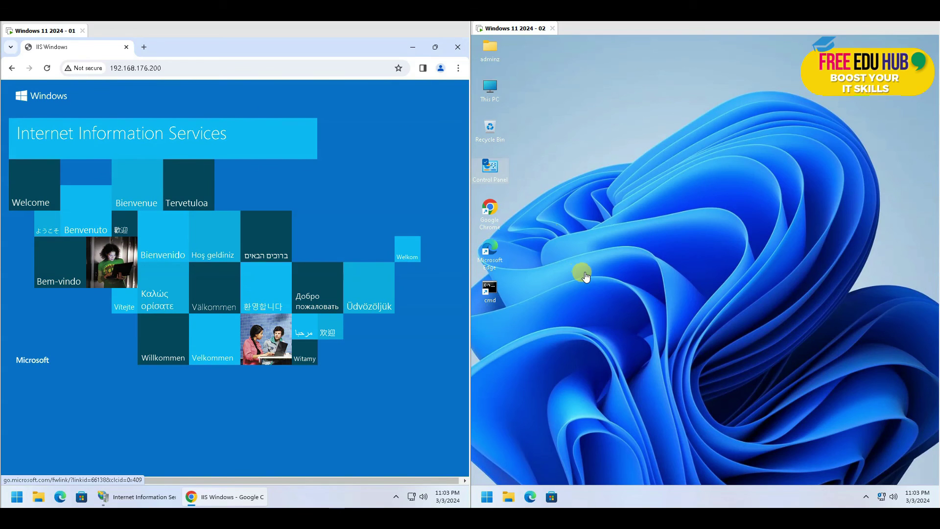
Step: Switch to Chrome on the second machine and load 192.168.176.200 to test access to the IIS site over the VPN
{"action": "left_click", "coordinate": [492, 228]}
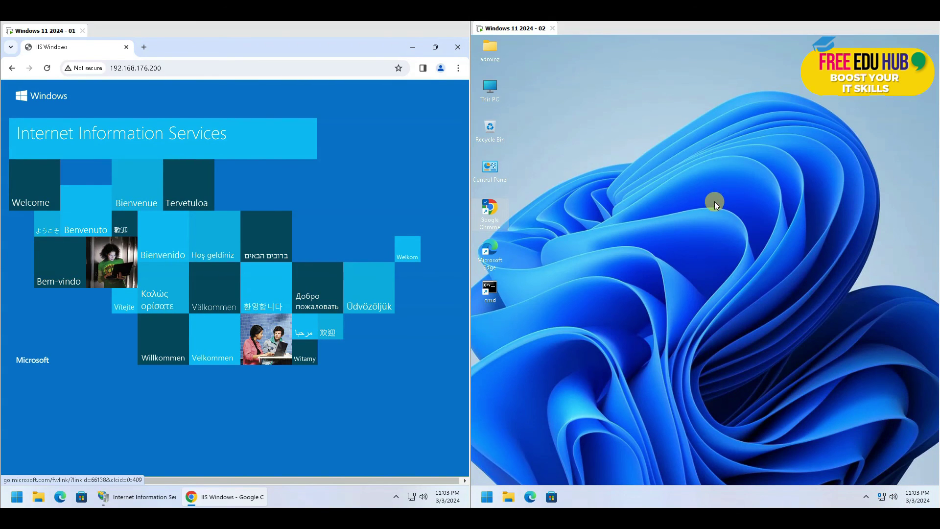
{"action": "key", "text": "Return"}
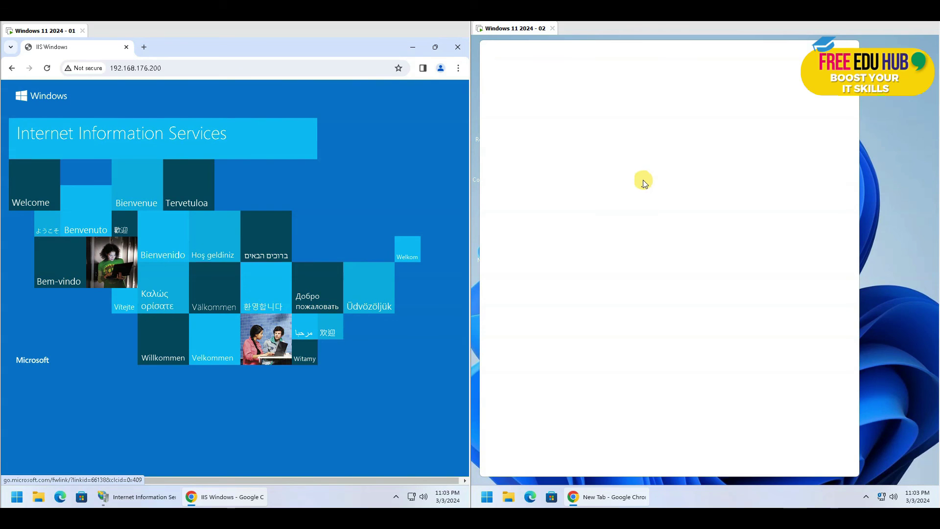
{"action": "left_click", "coordinate": [762, 71]}
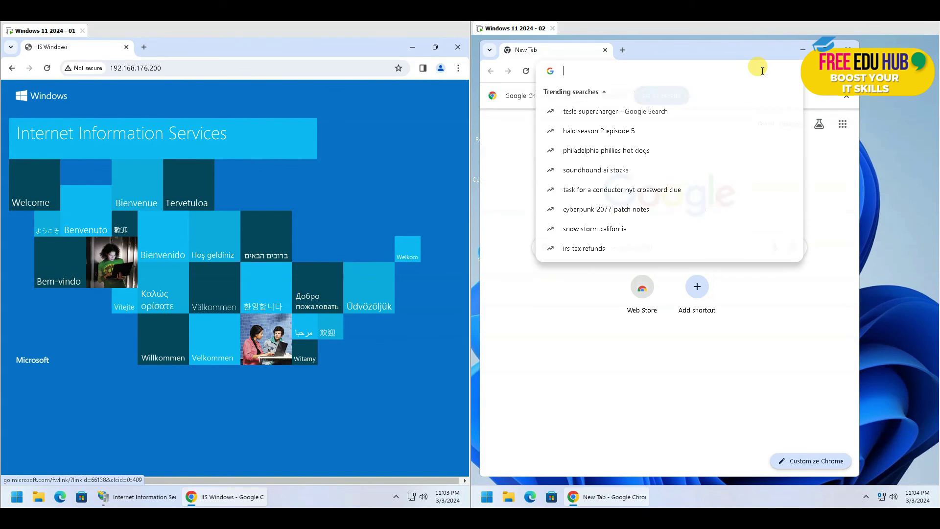
{"action": "type", "text": "192.168.1"}
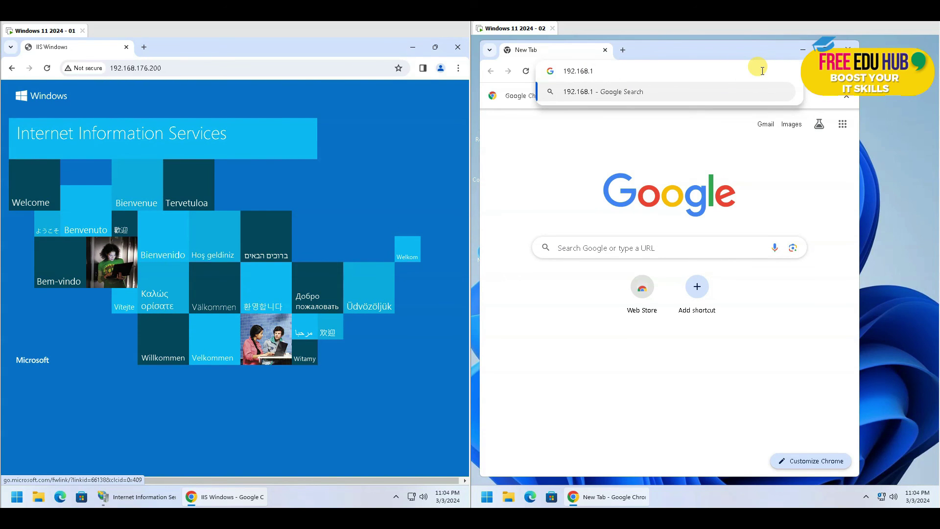
{"action": "type", "text": "76.200"}
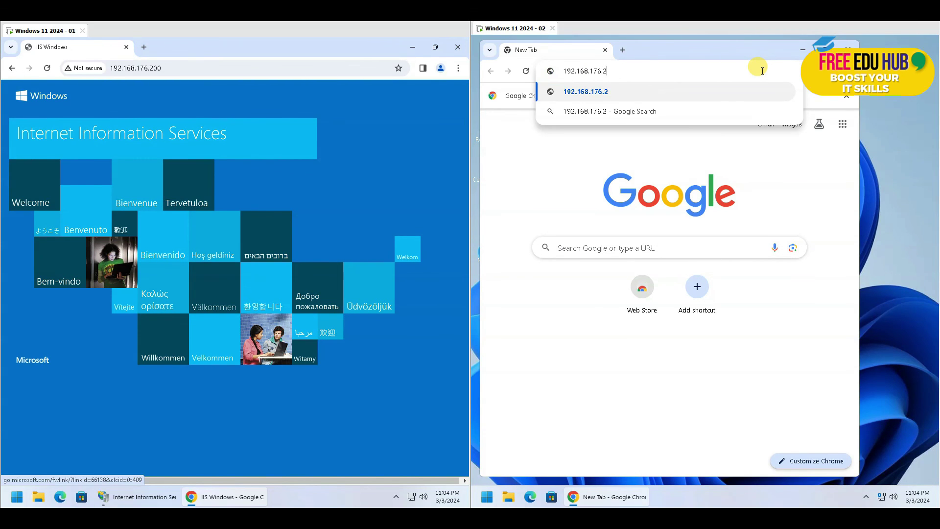
{"action": "key", "text": "Return"}
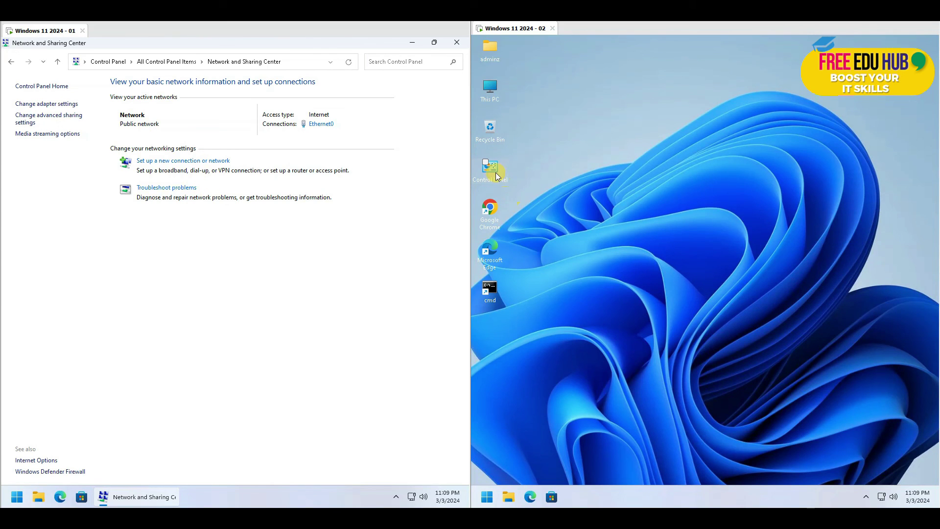
Step: Open the VPN page of the network settings in Windows Settings on the second machine
{"action": "left_click", "coordinate": [488, 496]}
{"action": "left_click", "coordinate": [563, 209]}
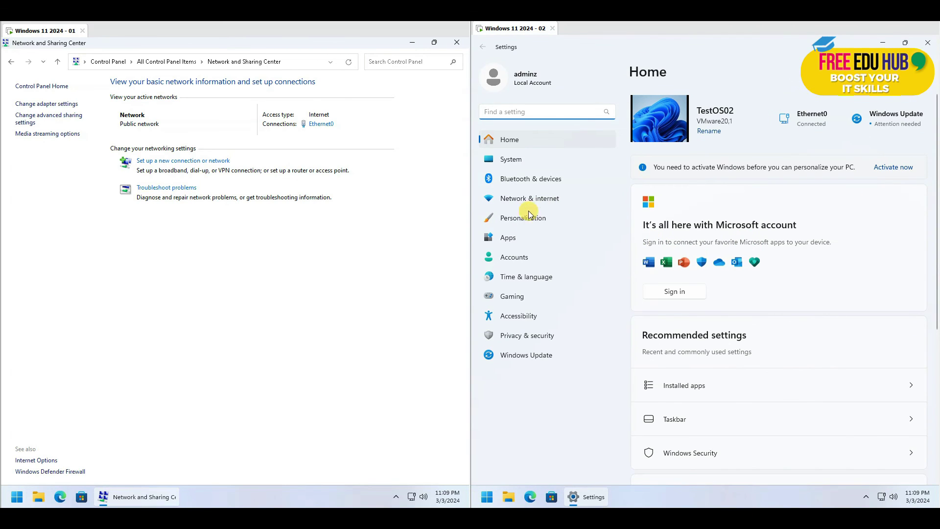
{"action": "left_click", "coordinate": [536, 198]}
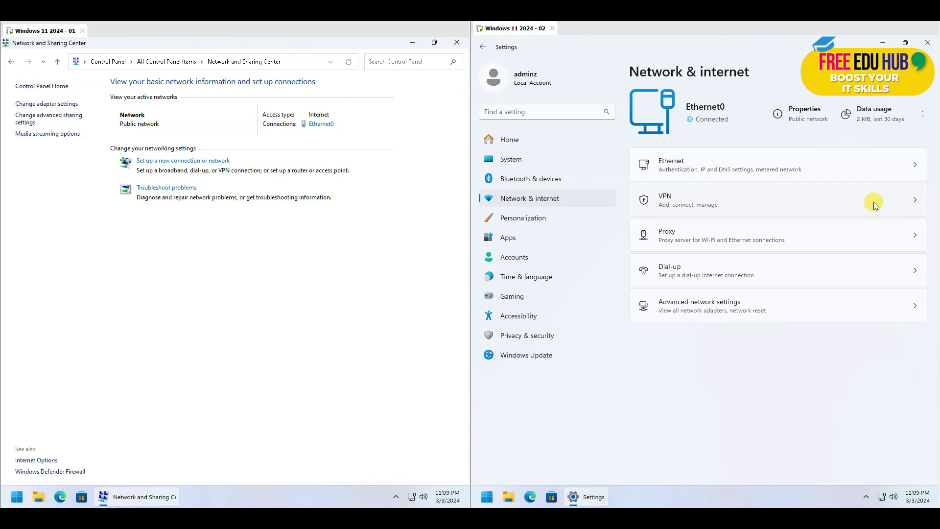
{"action": "left_click", "coordinate": [762, 201]}
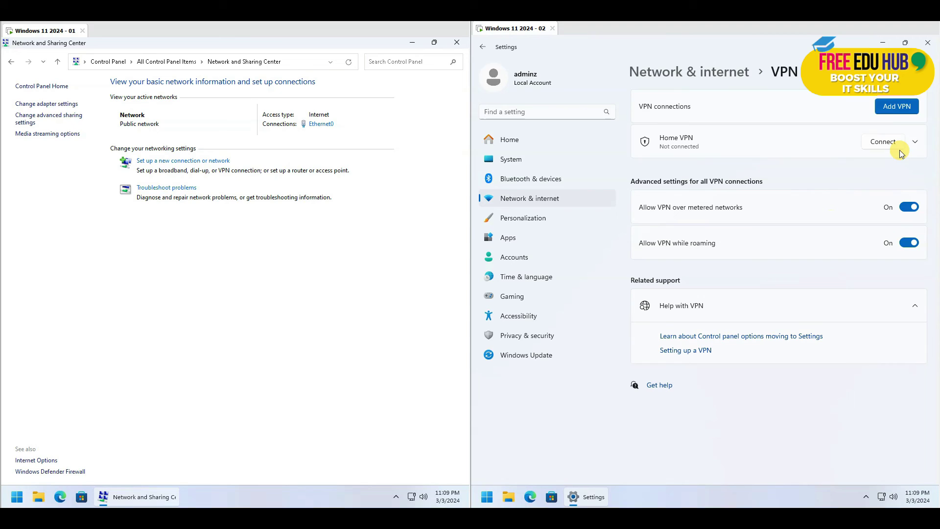
{"action": "left_click", "coordinate": [894, 108]}
{"action": "left_click", "coordinate": [649, 167]}
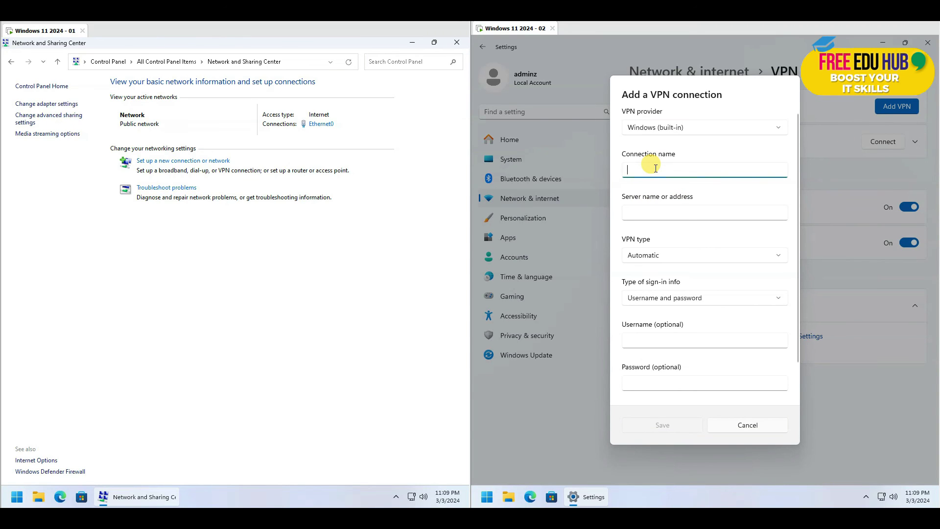
{"action": "left_click", "coordinate": [656, 210]}
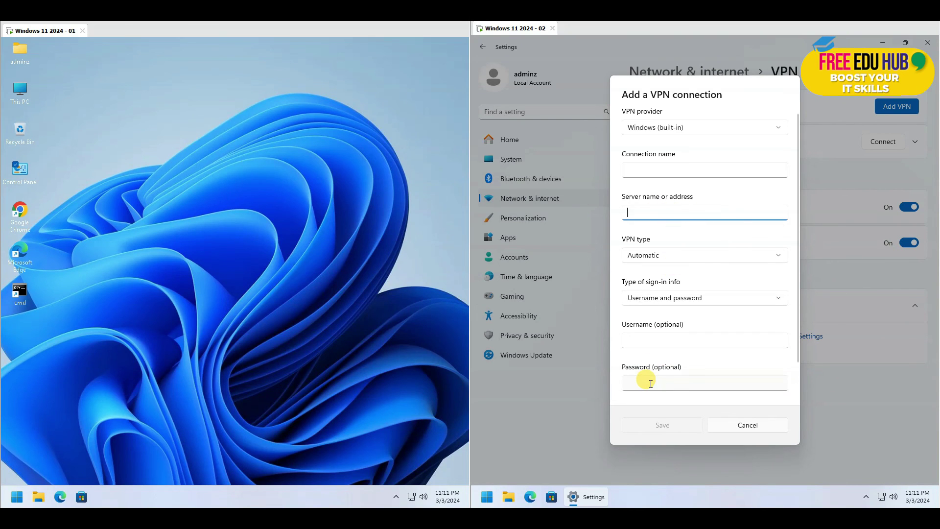
{"action": "left_click", "coordinate": [739, 427]}
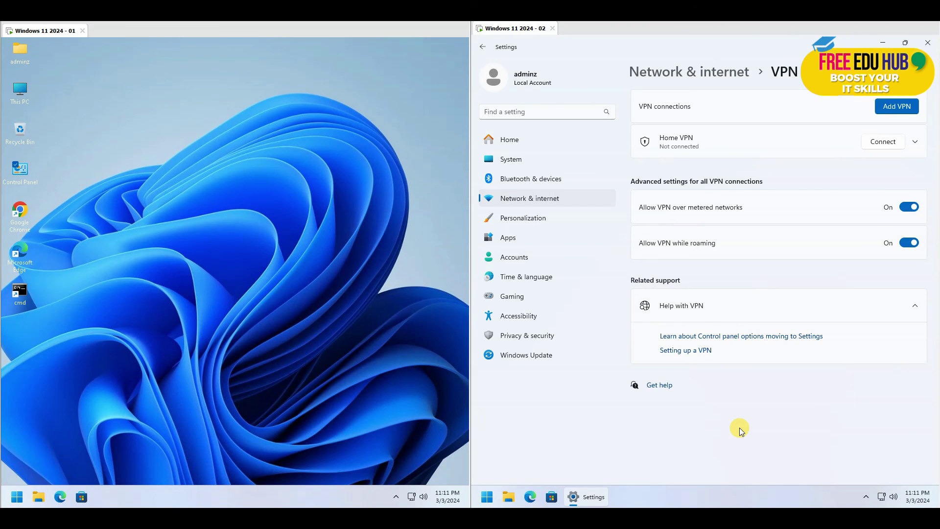